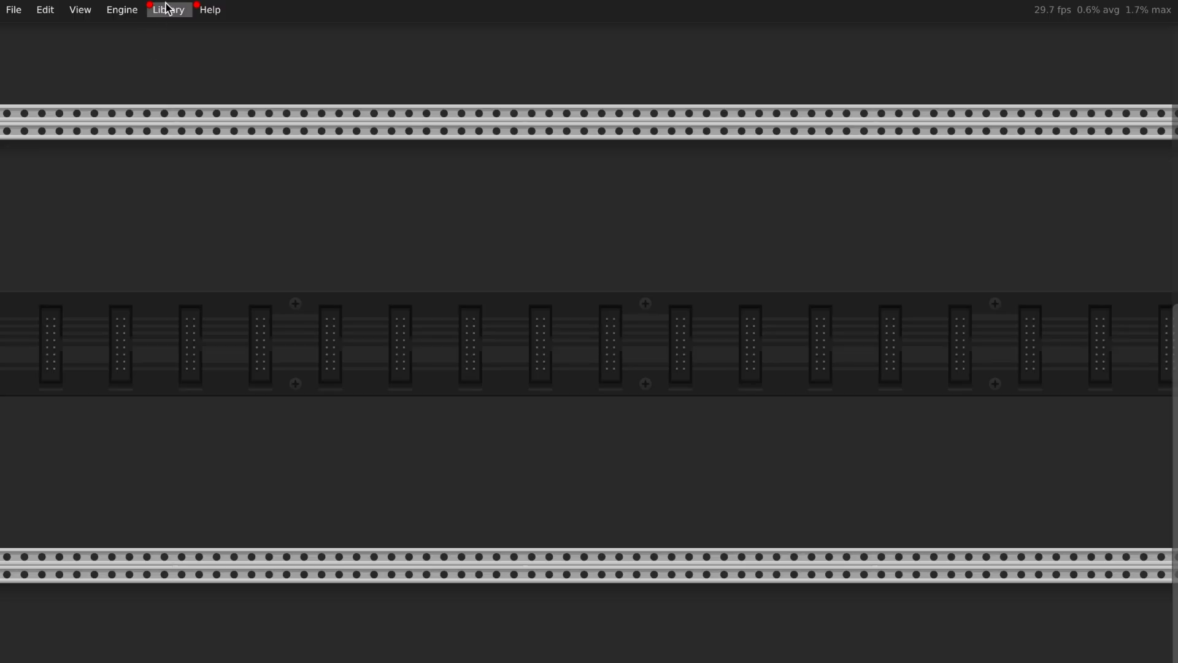
Open the online VCV Library from the Library menu and scroll to its Brand filter
click(166, 9)
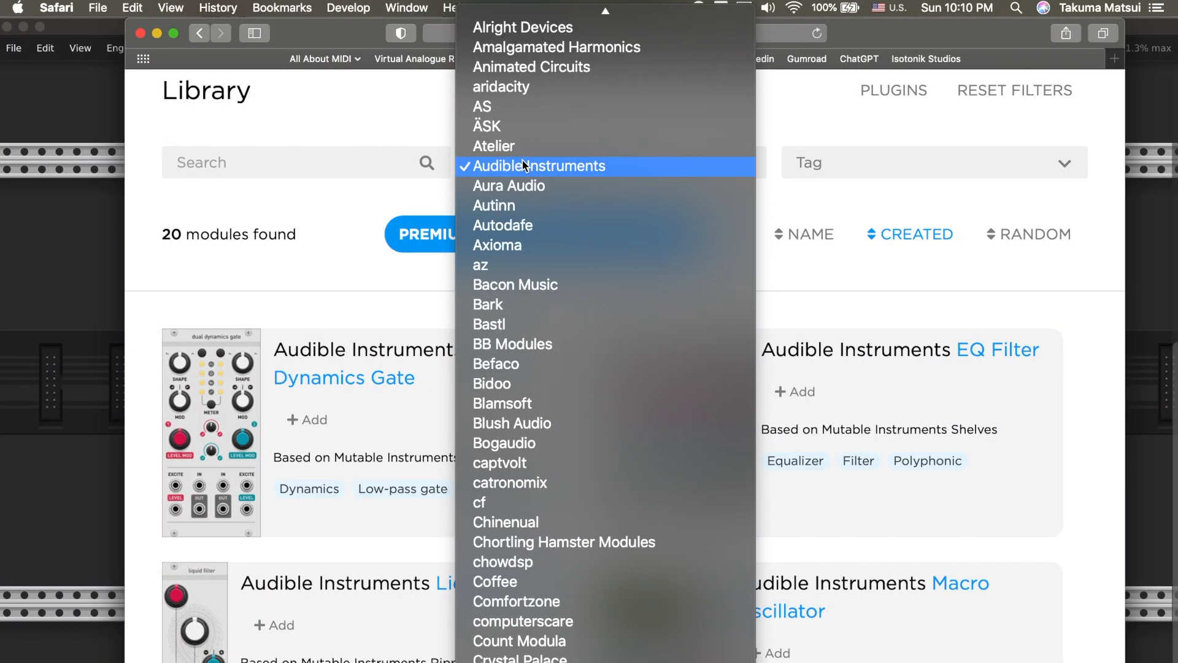
scroll(524, 162, down, 20)
Filter the VCV Library to the Vult brand and browse its 95 module cards
key(Return)
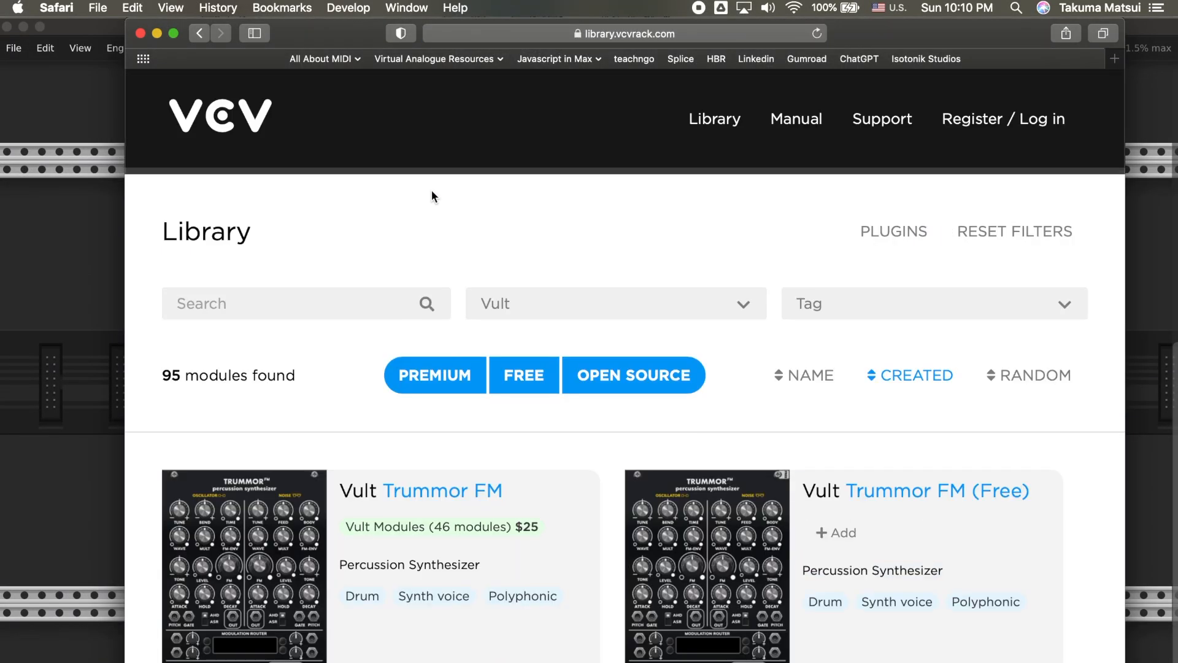
scroll(544, 430, down, 5)
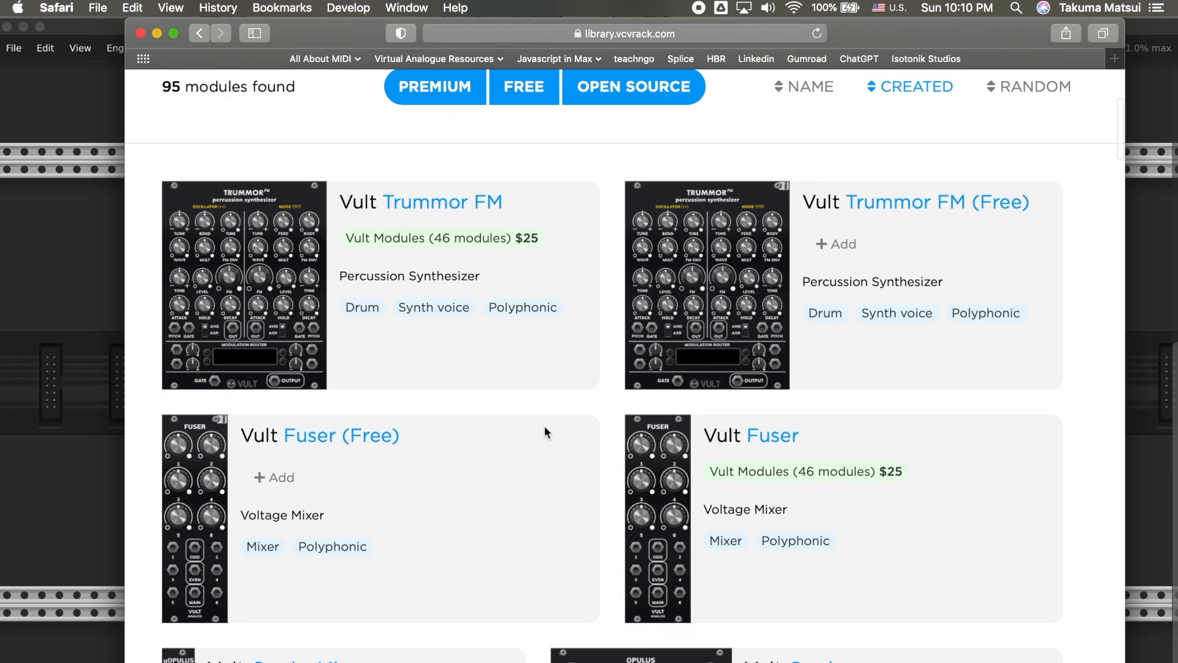
scroll(294, 444, up, 5)
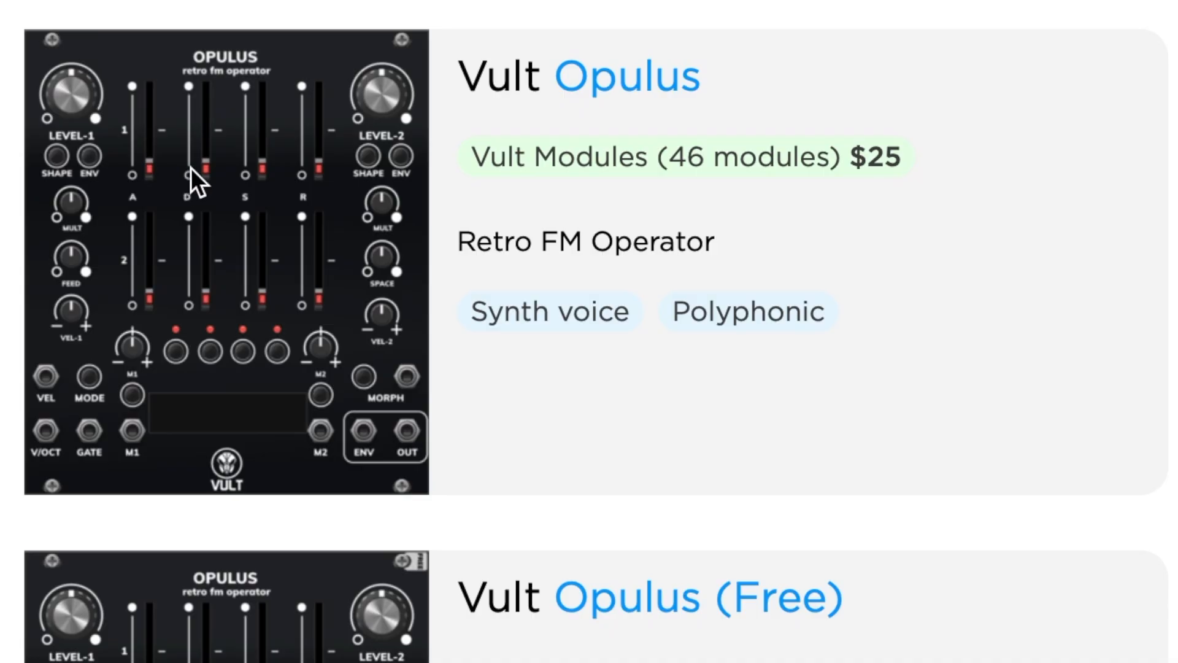
scroll(684, 162, up, 5)
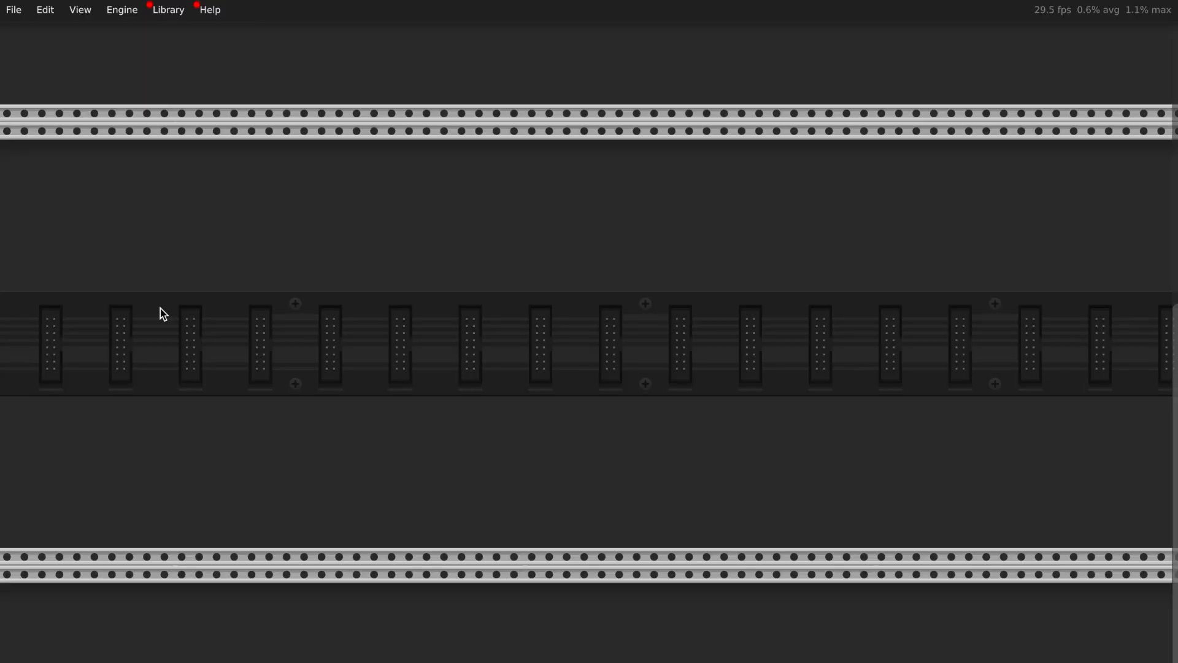
Add a MIDI-CV module to the empty rack via a 'midi' search
right_click(160, 308)
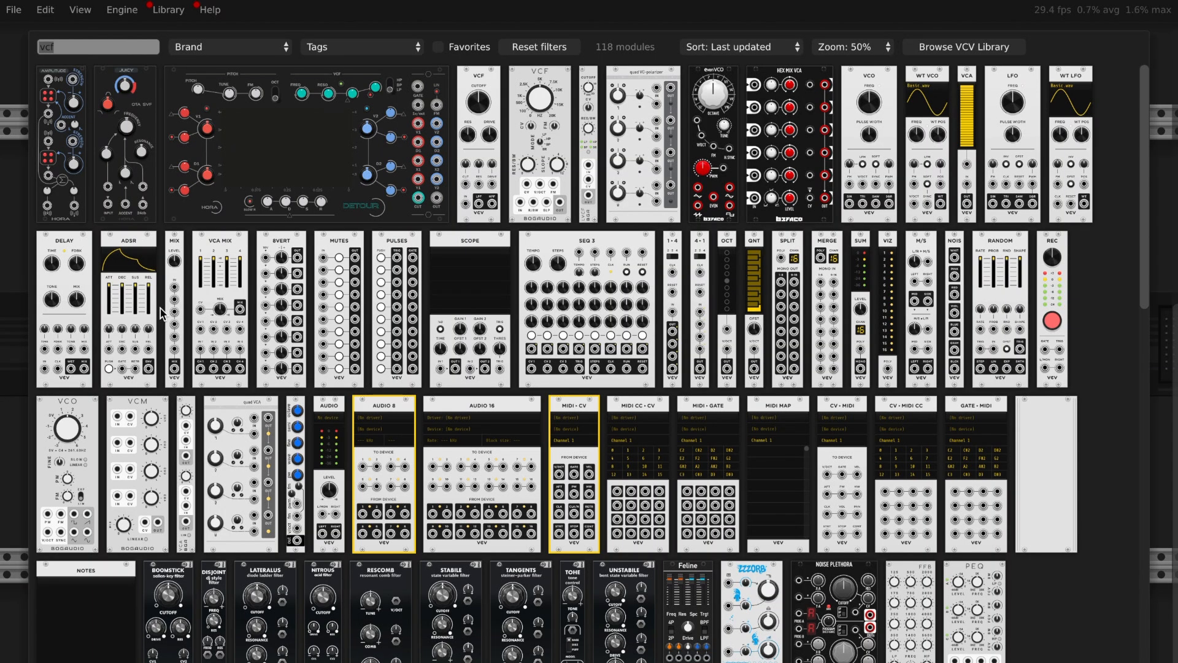
text(midi)
click(130, 203)
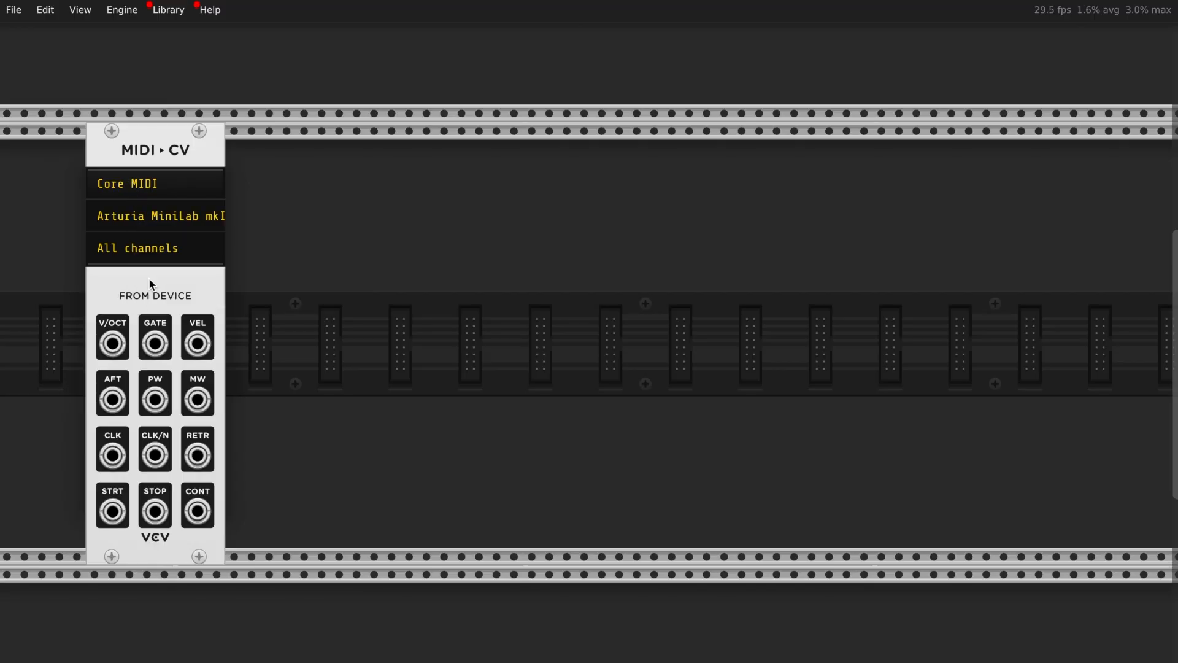
Add the Audio 2 output module via an 'audio' search
right_click(1019, 193)
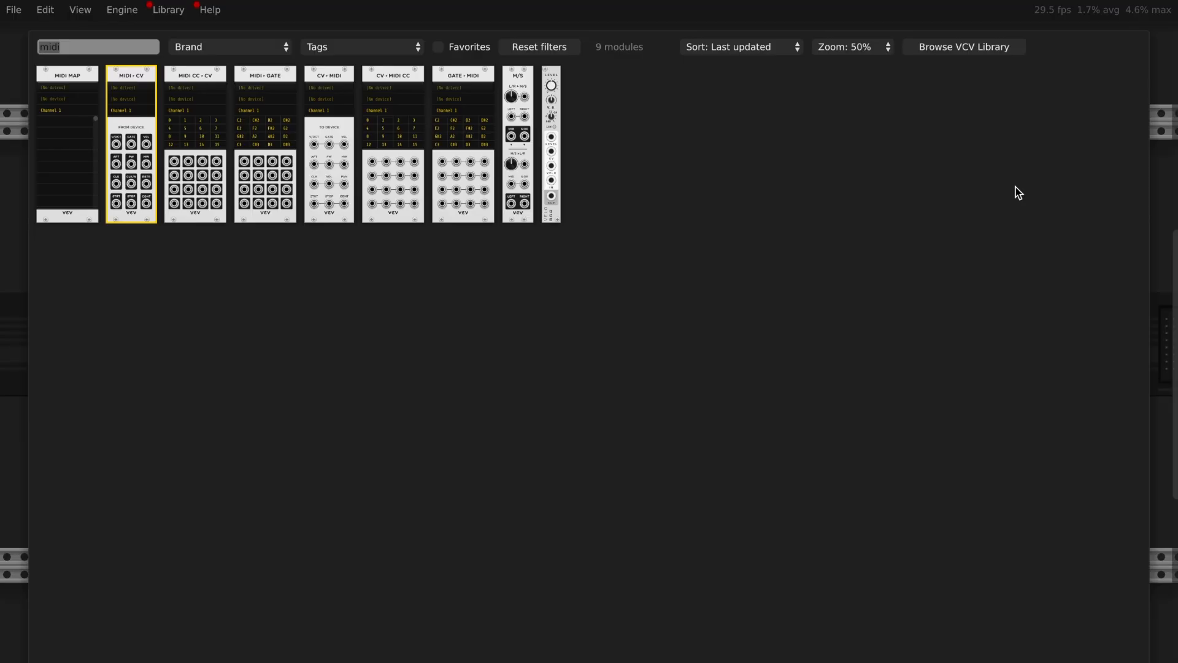
text(audio)
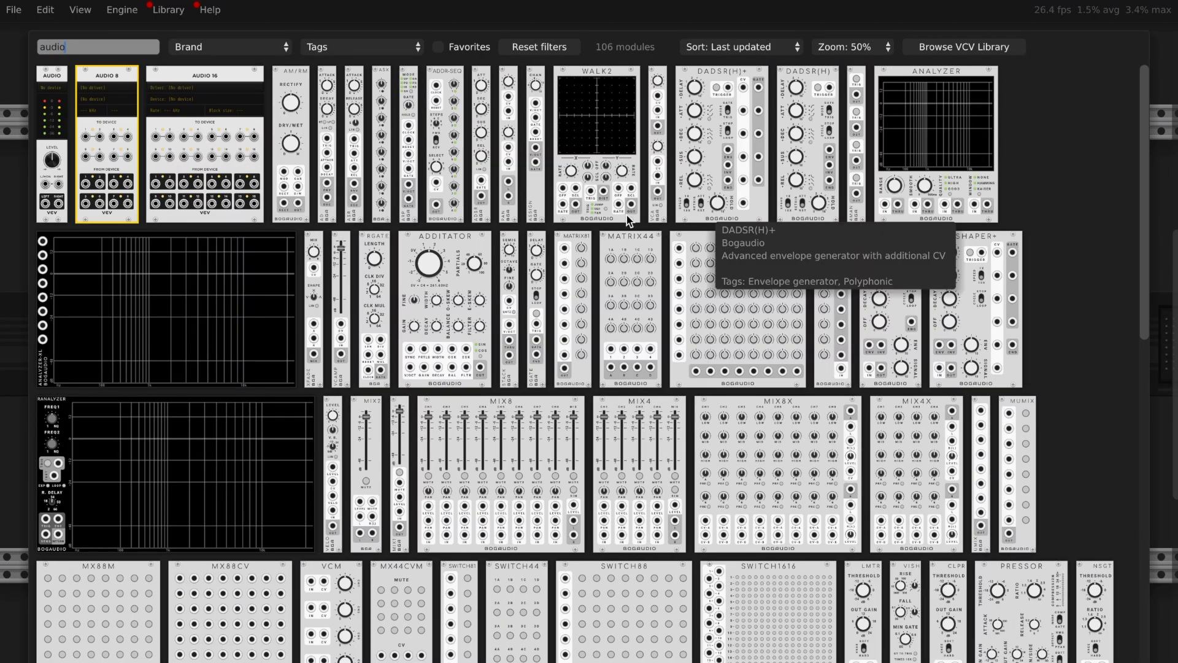
click(50, 132)
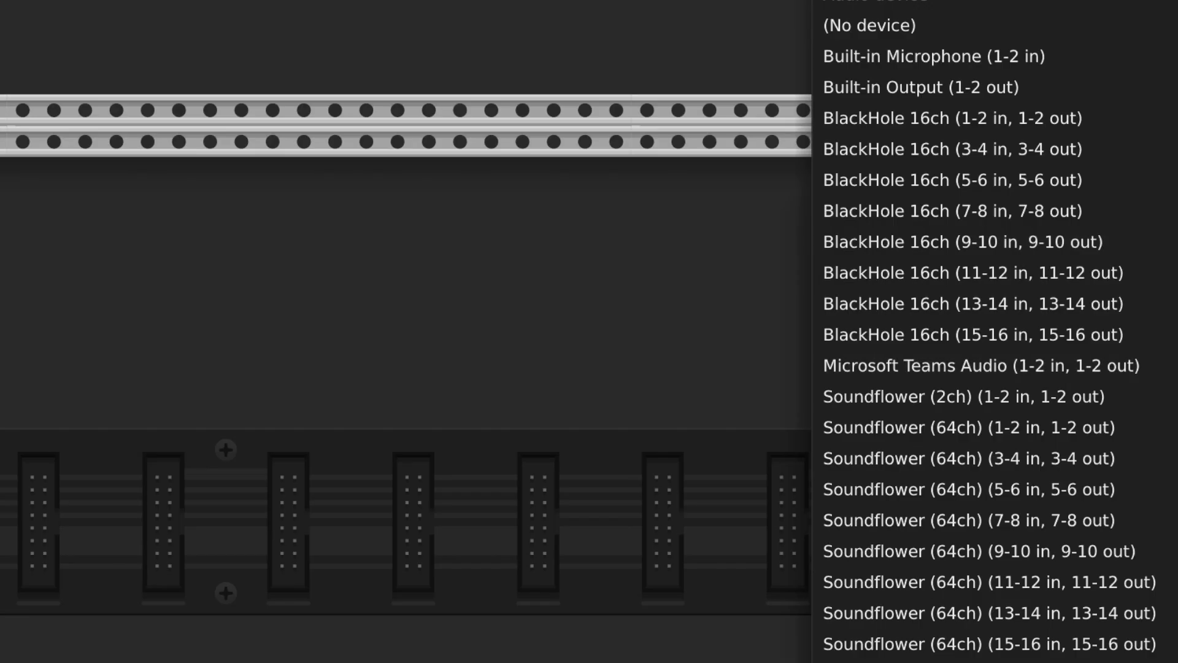
scroll(889, 327, down, 10)
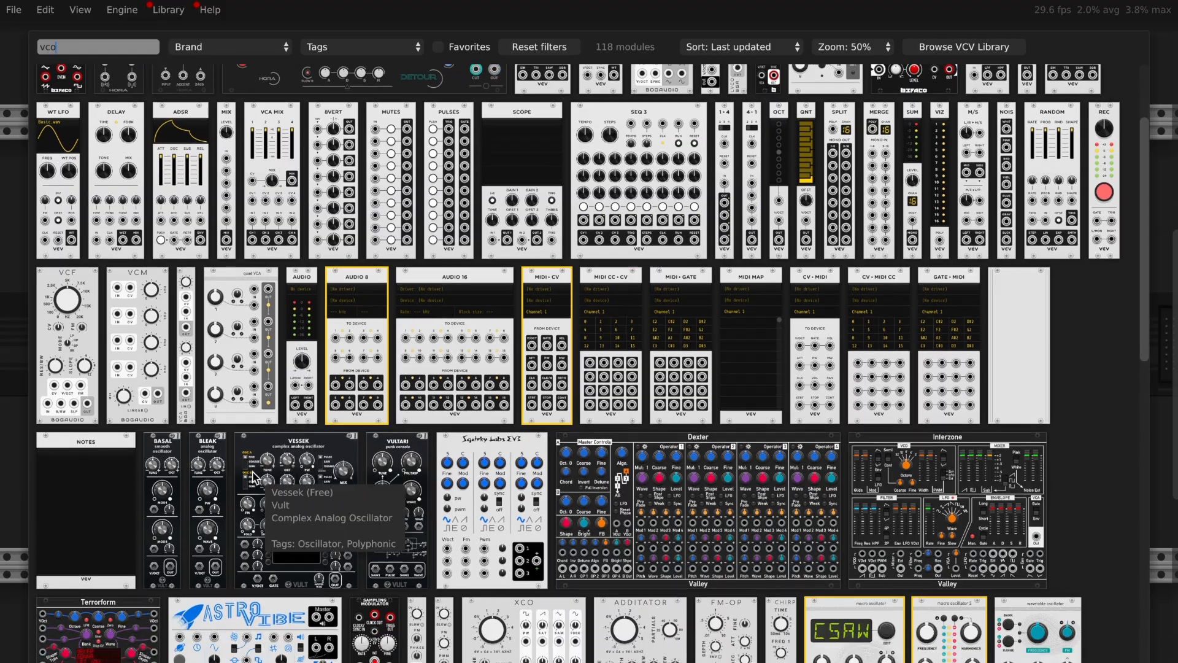
Add Vult's free Bleak oscillator and cable MIDI-CV's V/OCT output into Bleak's V/OCT input
scroll(254, 475, down, 1)
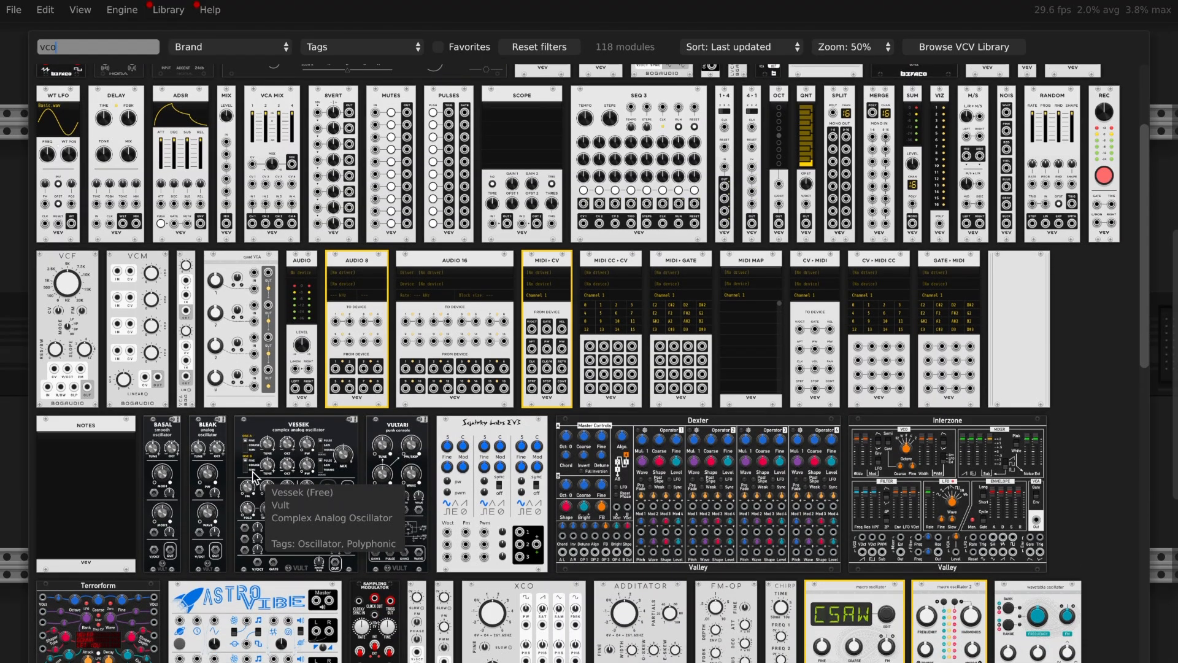
click(212, 484)
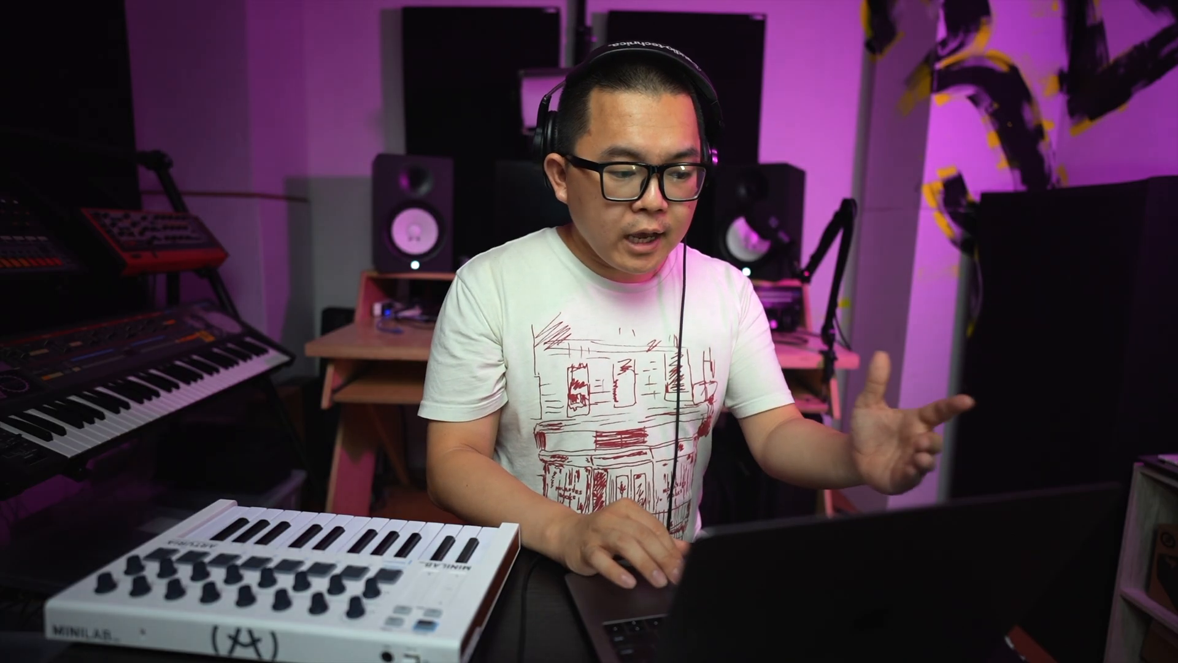
drag(112, 343, 112, 343)
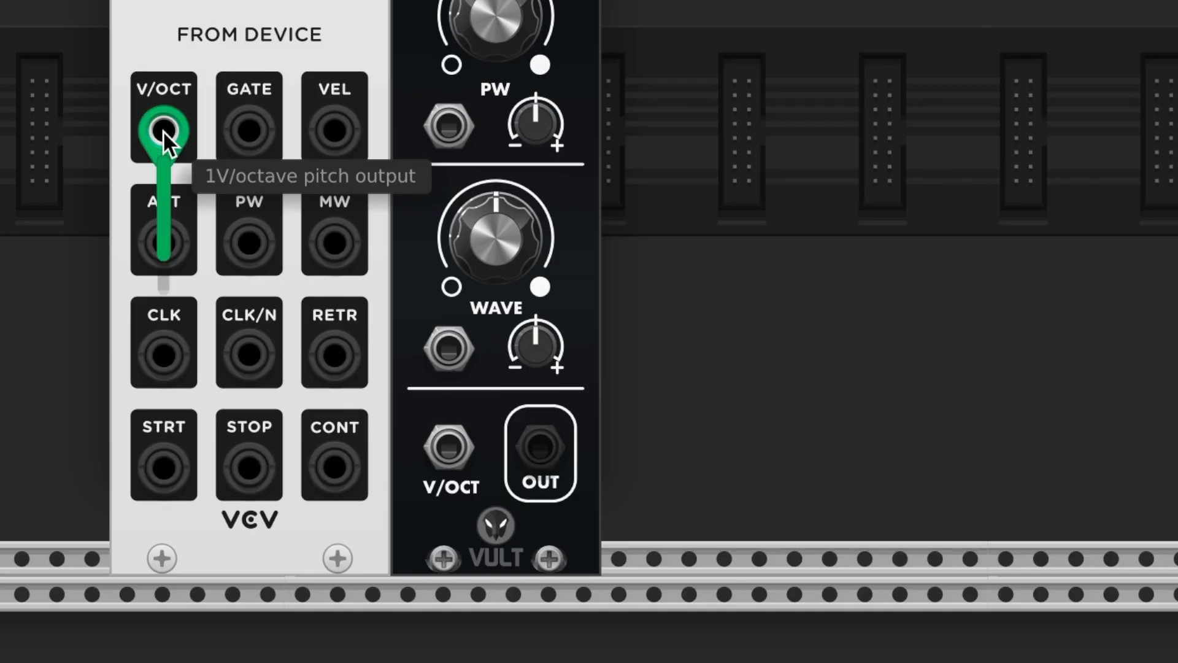
drag(164, 130, 455, 436)
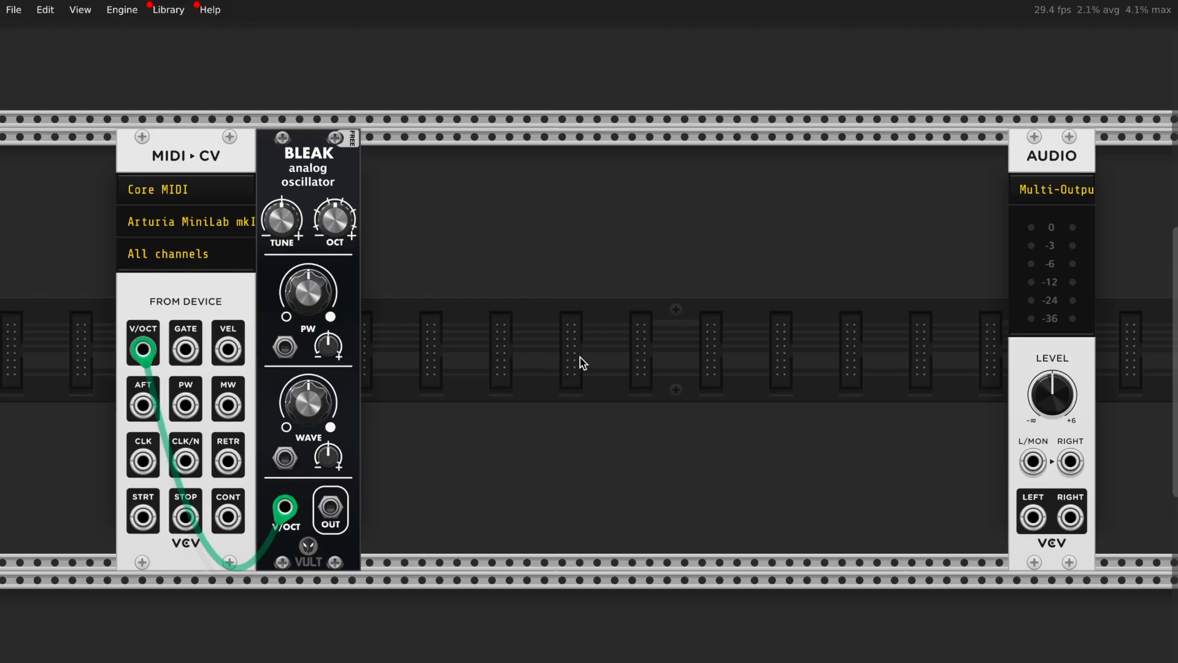
right_click(582, 362)
Add the Audible Instruments Liquid Filter, found with a 'vcf' search and brand filter
text(vcf)
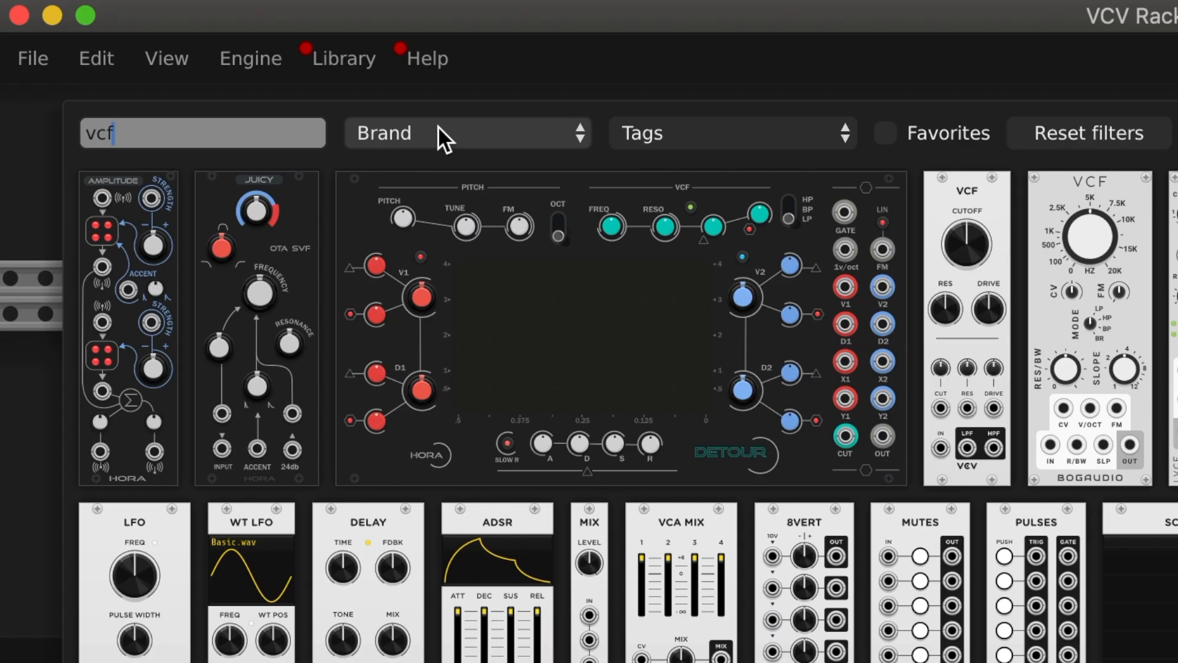
click(215, 44)
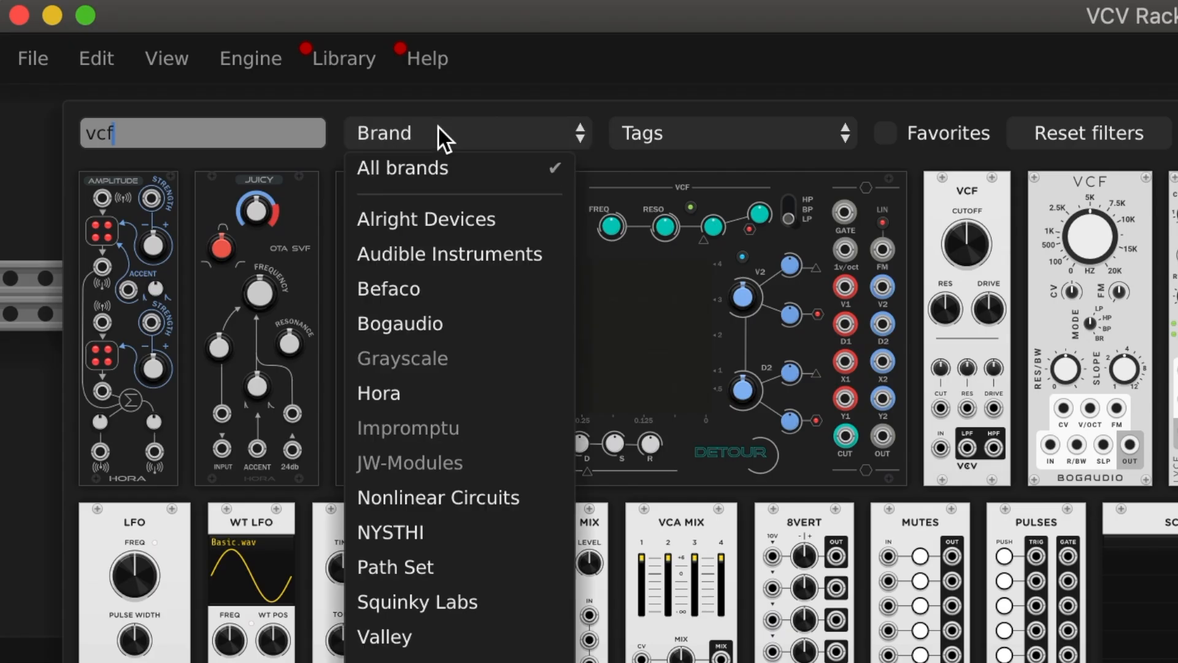
click(418, 257)
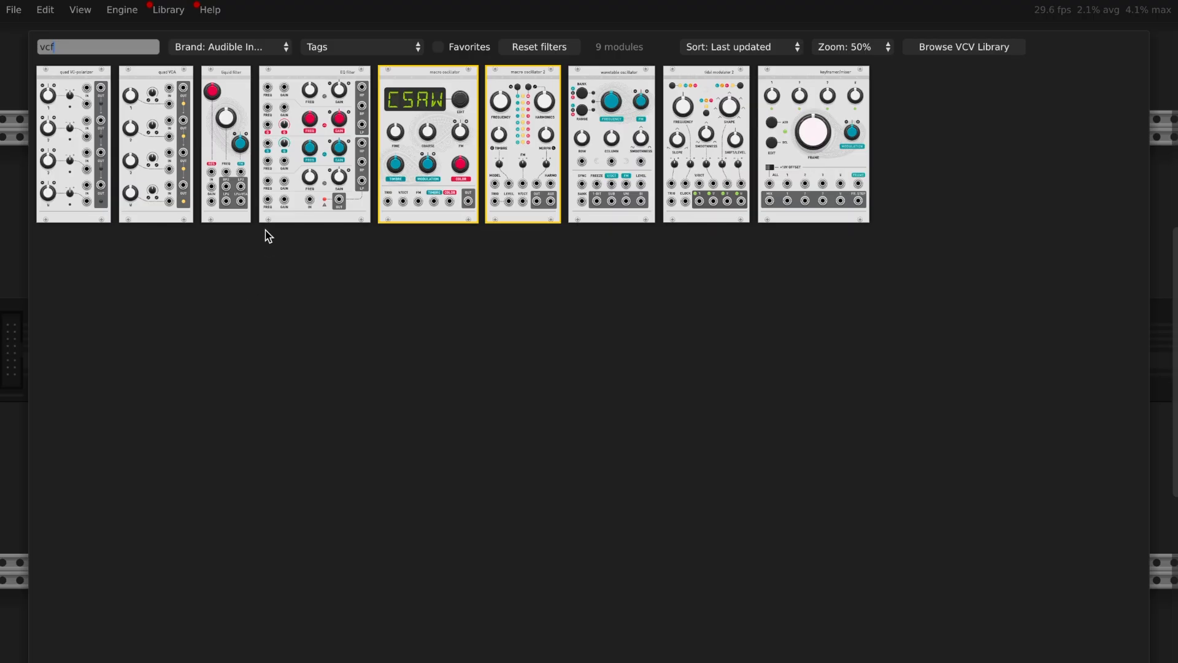
click(211, 156)
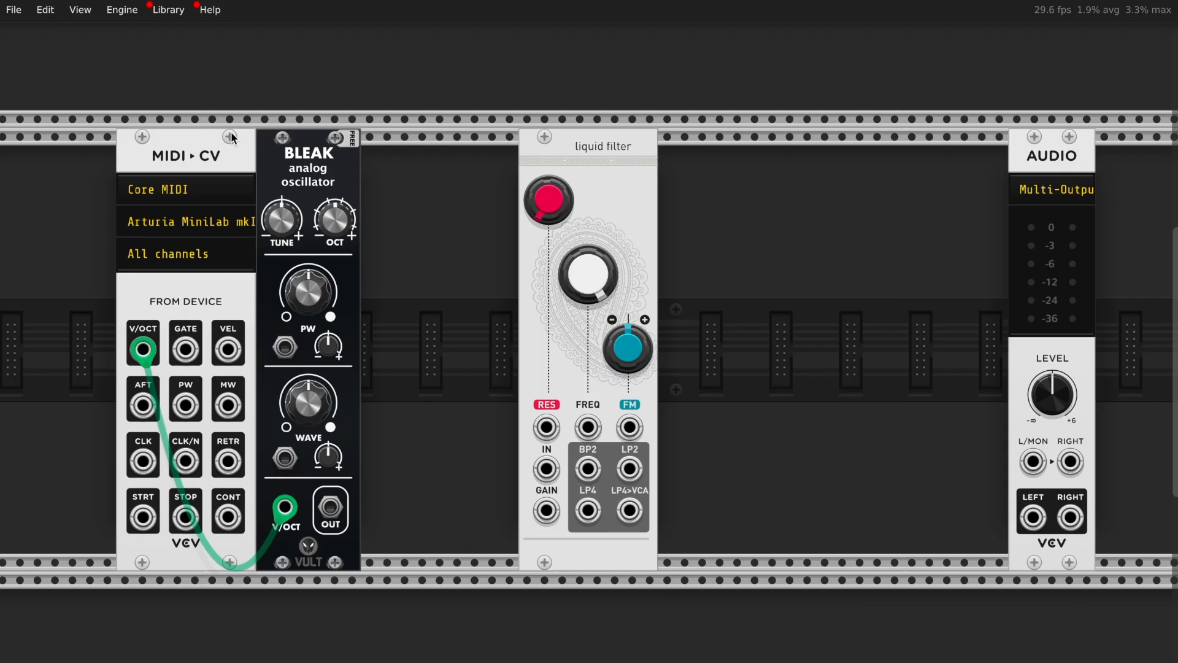
Slide the filter beside Bleak and add a VCA right against the Audio module
drag(572, 153, 554, 153)
right_click(926, 336)
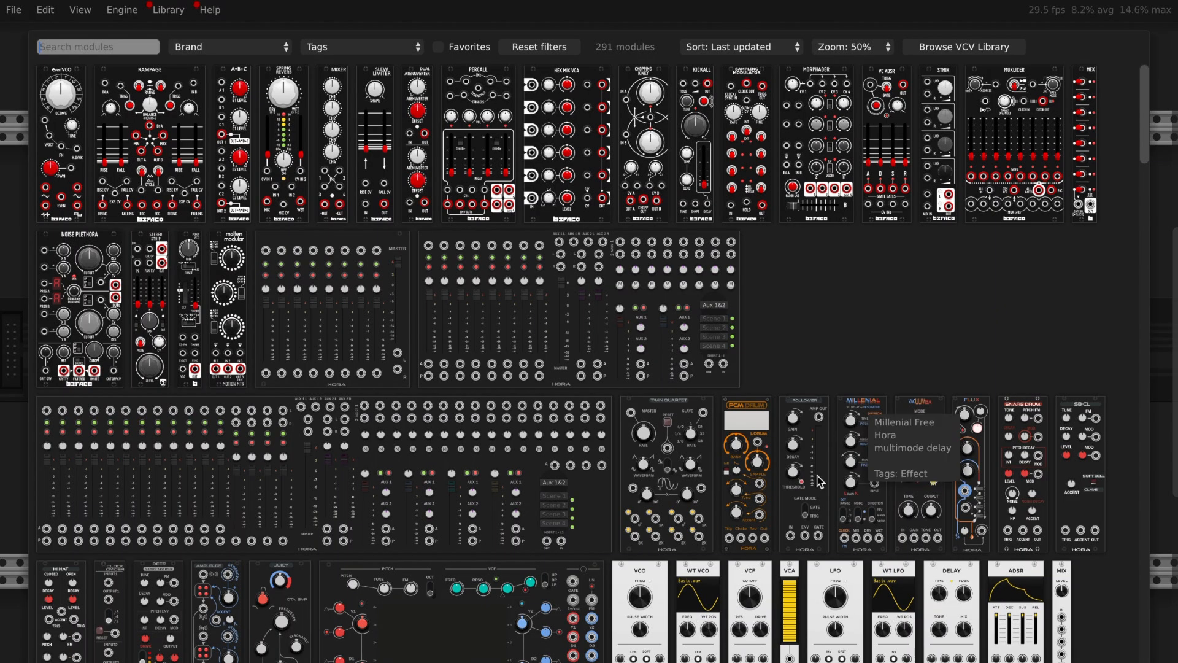
click(793, 586)
drag(929, 144, 981, 144)
Add VCV ADSR beside the filter and pack the VCA and Audio against it
right_click(746, 239)
text(adsr)
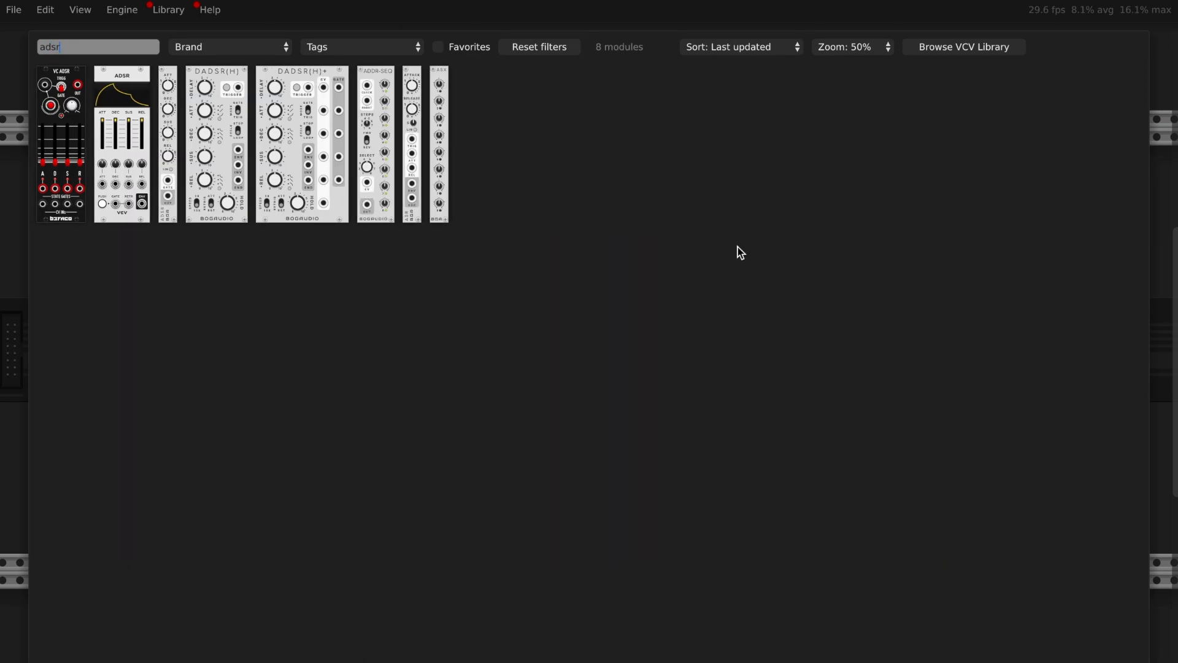
click(111, 134)
drag(756, 140, 593, 148)
drag(1143, 158, 671, 171)
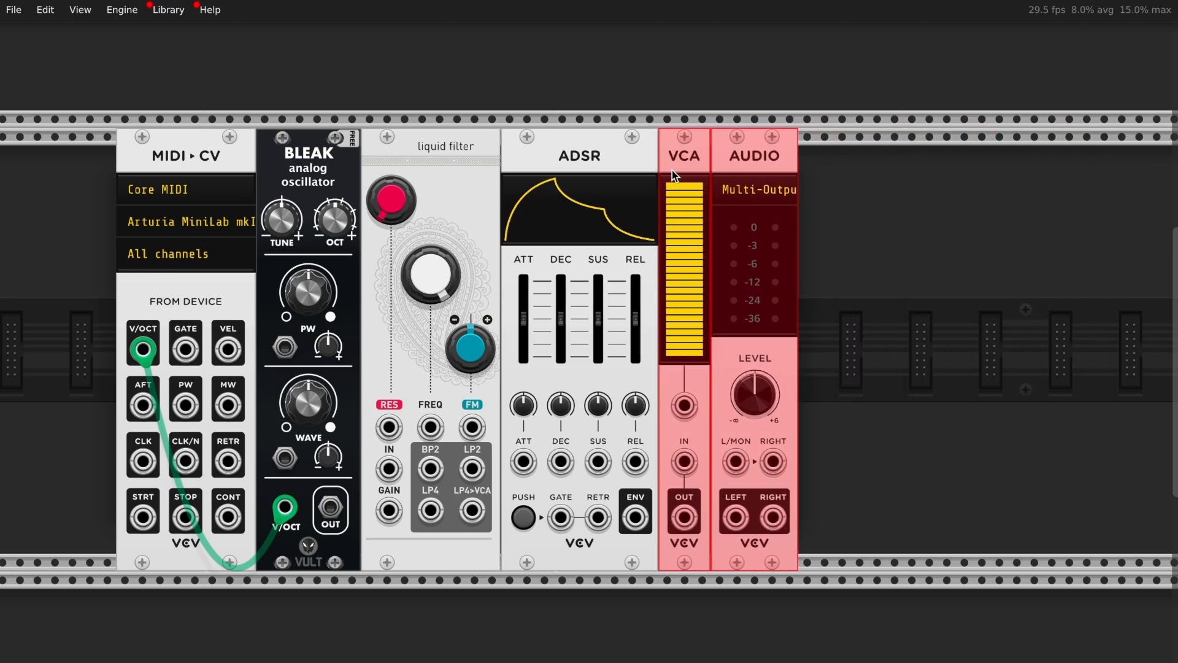
click(910, 299)
Patch MIDI-CV GATE into the ADSR gate and the ADSR envelope into the VCA's CV input
drag(182, 130, 1035, 528)
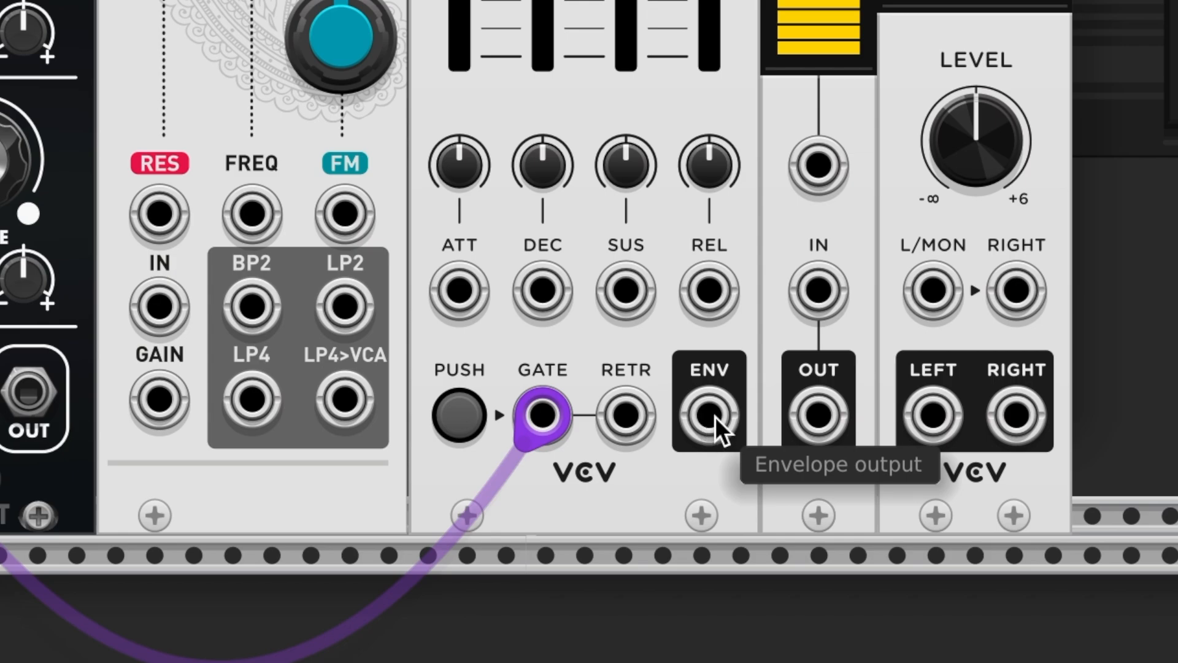
drag(710, 416, 712, 570)
drag(714, 428, 839, 165)
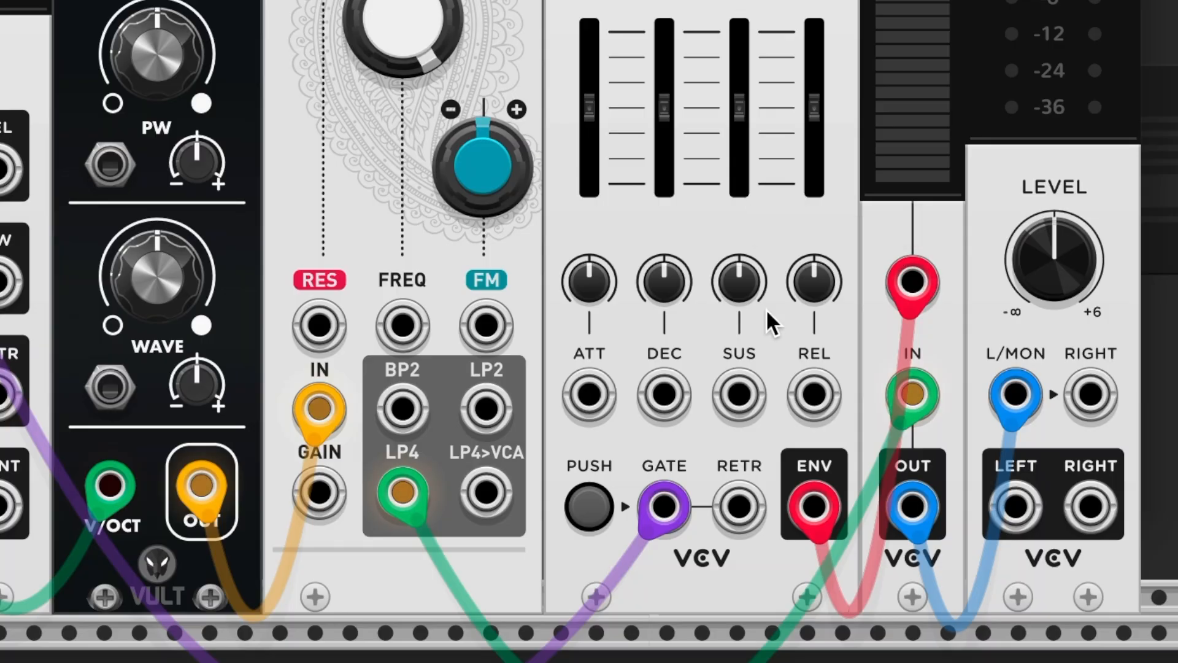
Run a second cable from the ADSR ENV output to the Liquid Filter's FREQ input
mouse_move(819, 508)
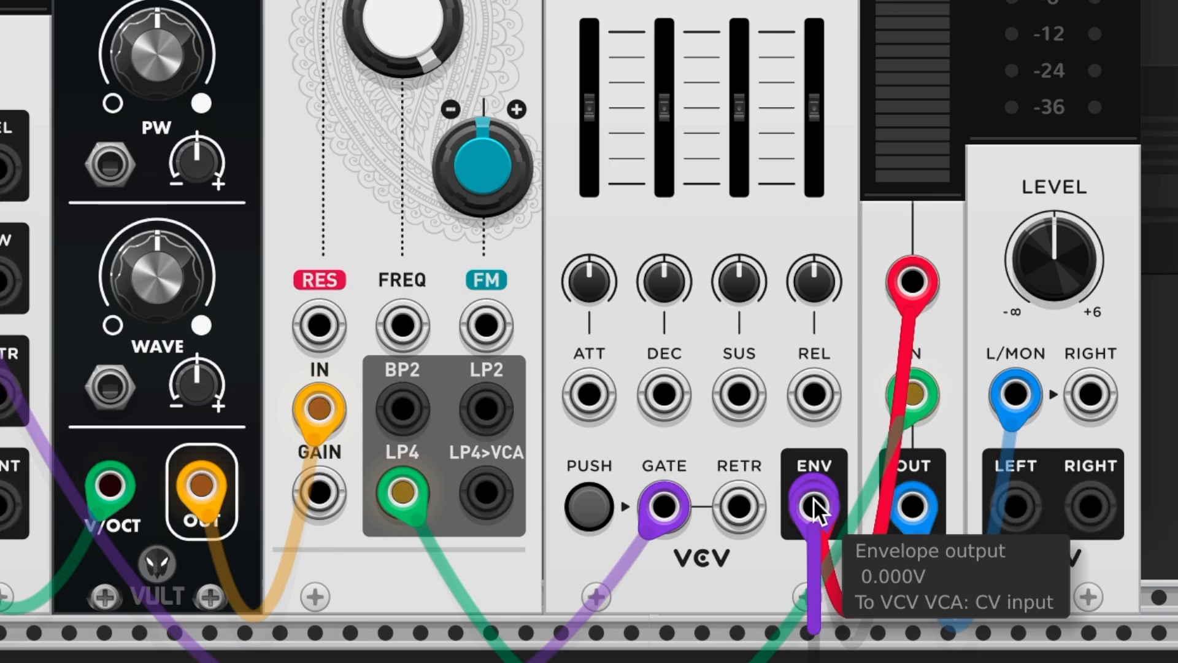
drag(819, 508, 692, 451)
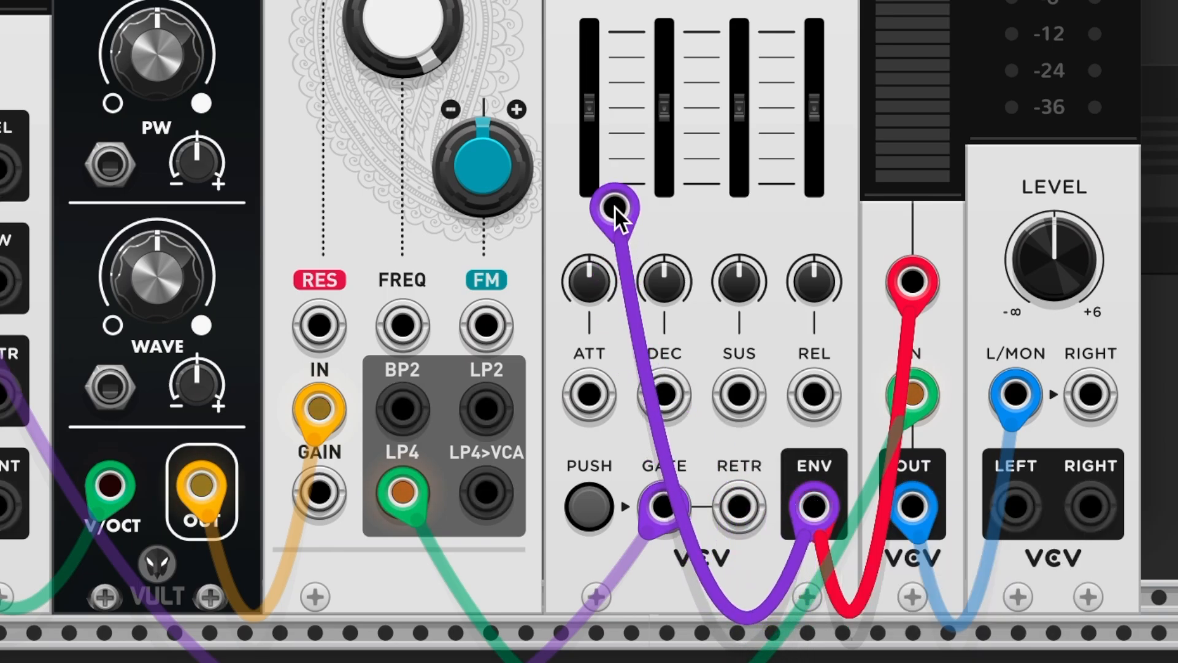
drag(617, 218, 431, 353)
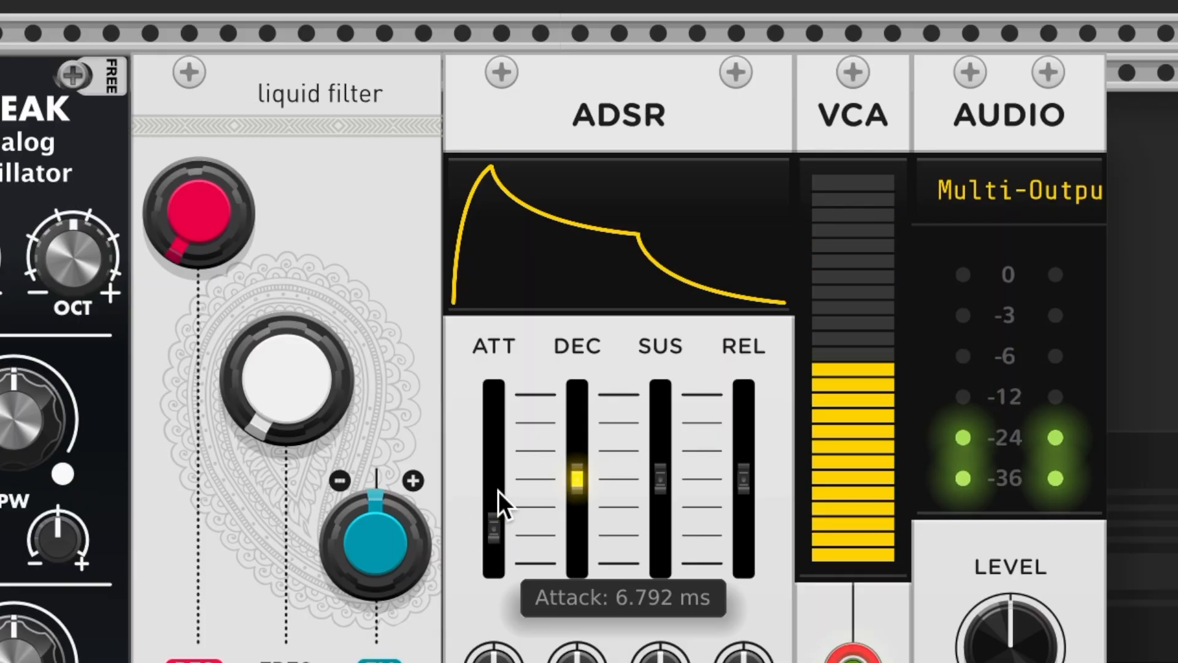
Shape the ADSR with attack at minimum, lowered sustain, and adjusted decay and release
mouse_move(748, 482)
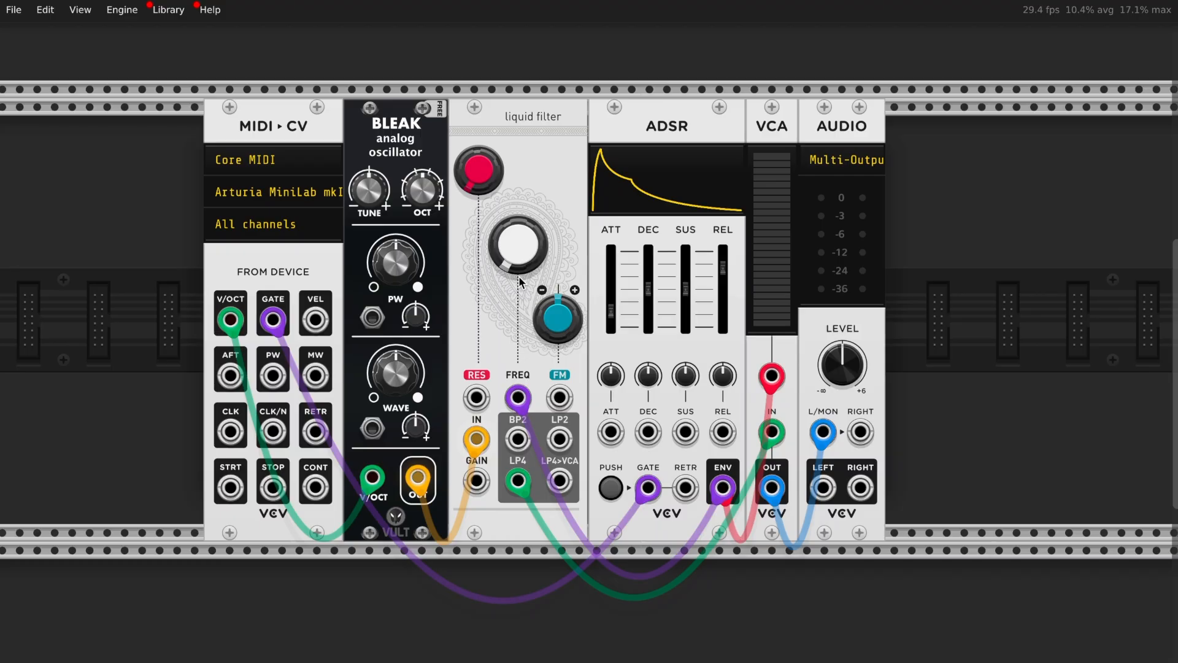
Add a second VCV ADSR below MIDI-CV and pull the first envelope's cable off the filter FREQ jack
scroll(519, 283, down, 3)
scroll(518, 275, down, 1)
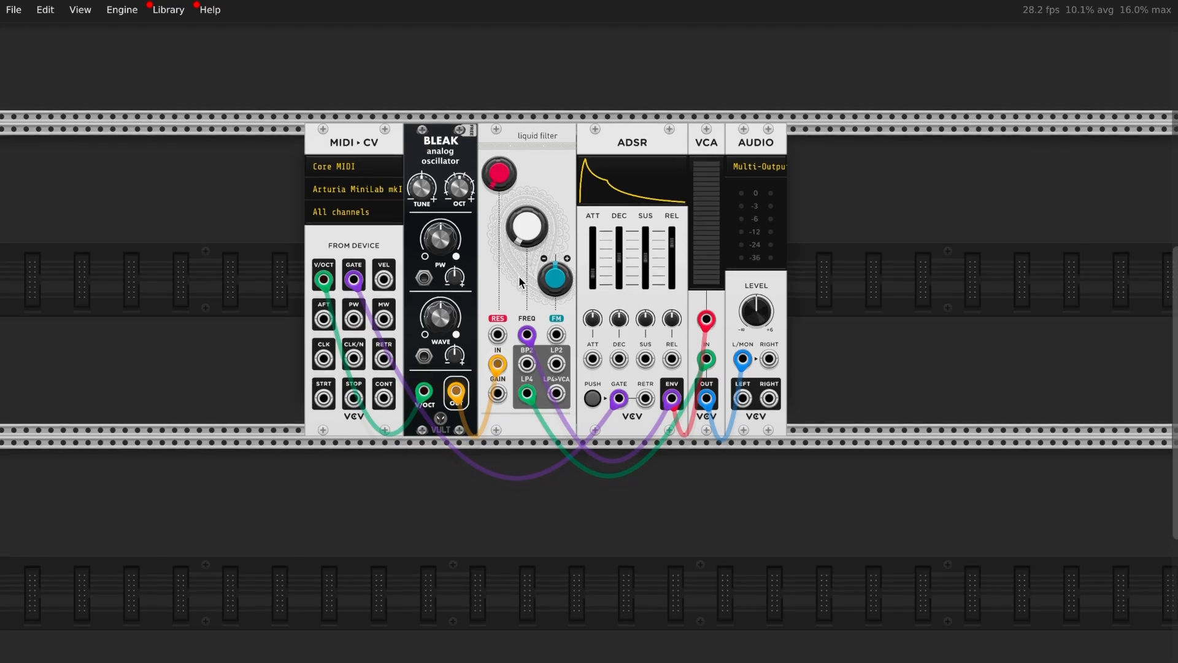
right_click(349, 563)
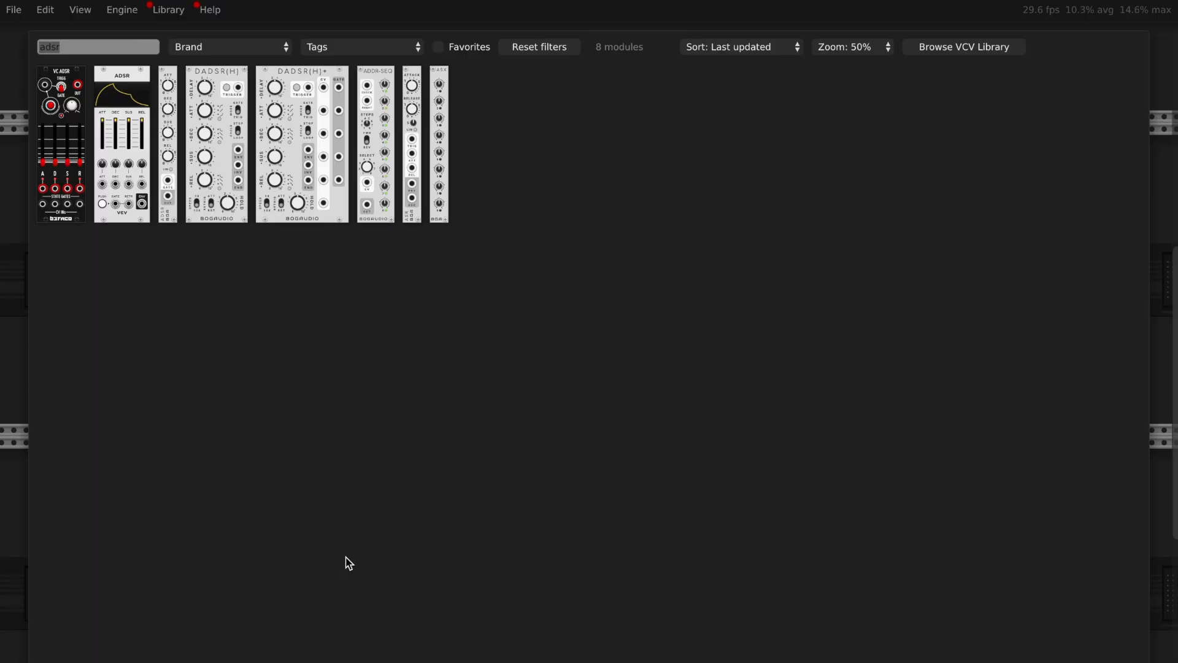
click(137, 165)
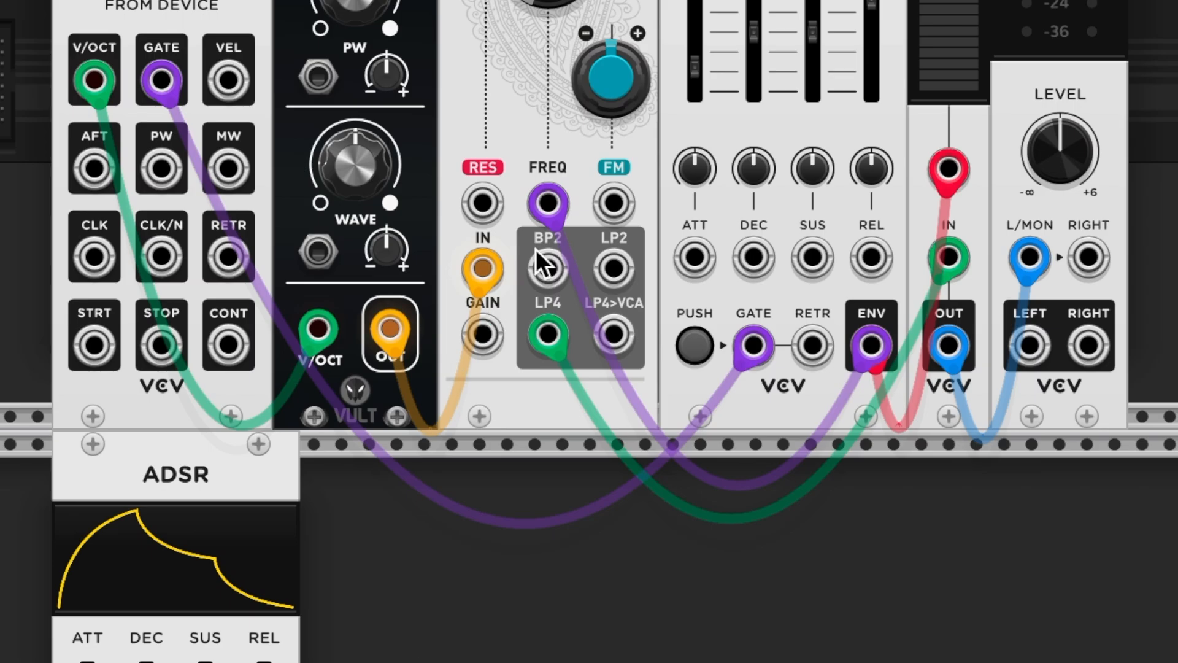
drag(548, 198, 556, 543)
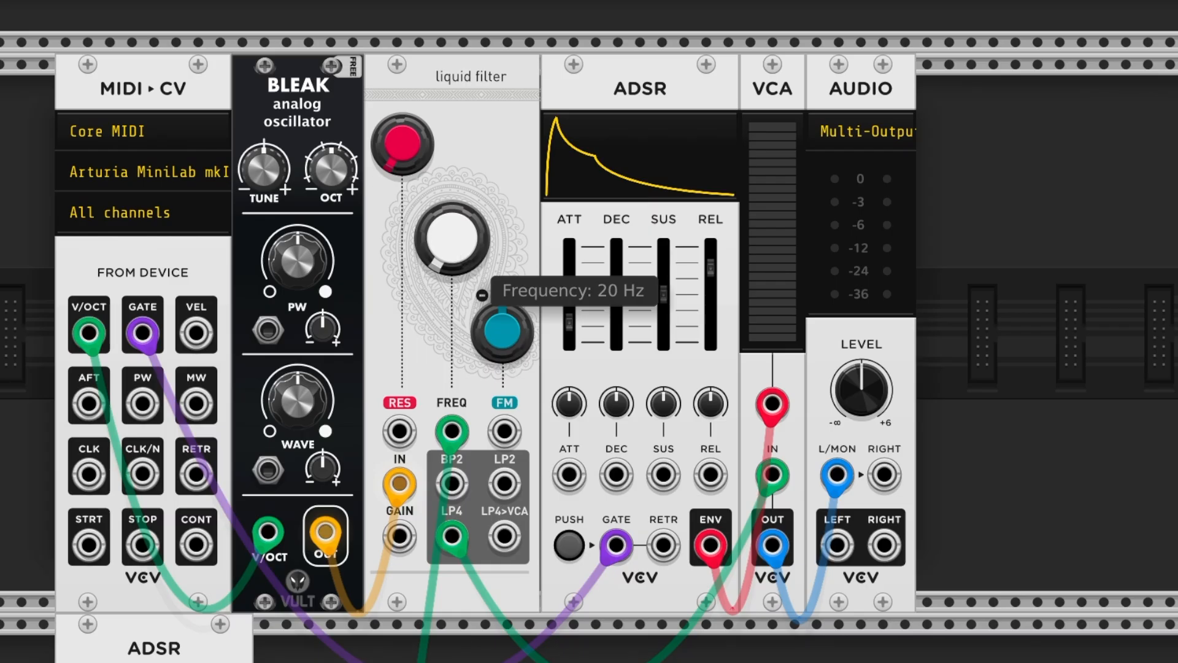
Raise the Liquid Filter cutoff to 32.68 Hz, then search 'LFO' and add an LFO module
drag(463, 253, 463, 211)
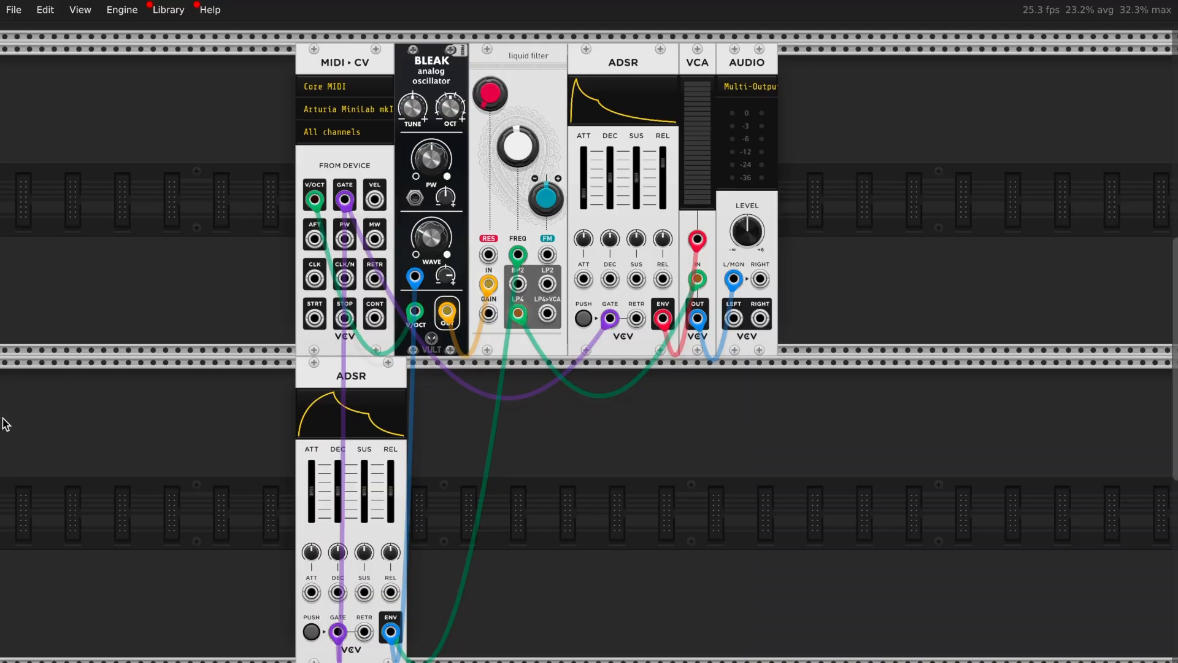
right_click(547, 465)
text(LFO)
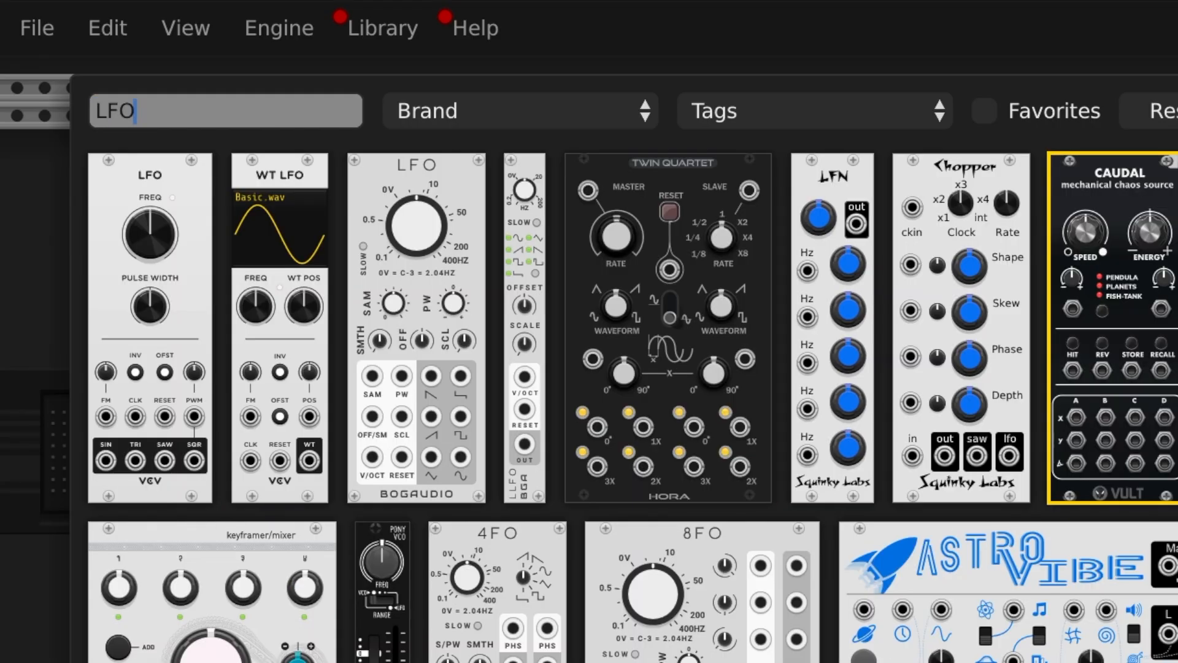
click(178, 403)
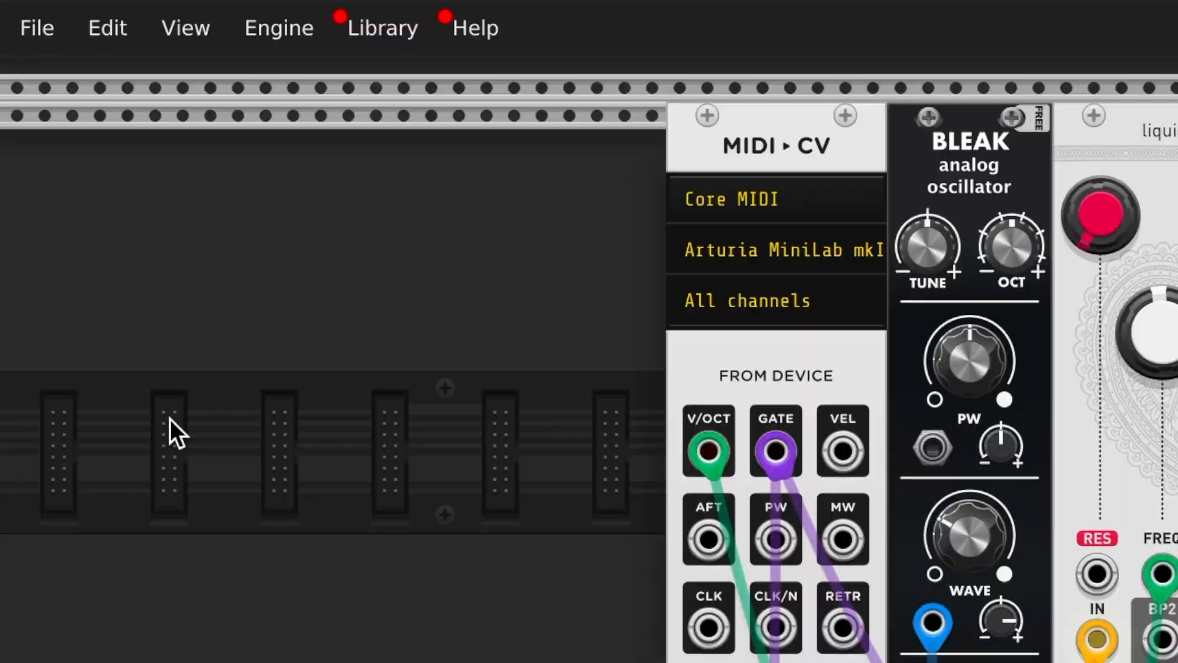
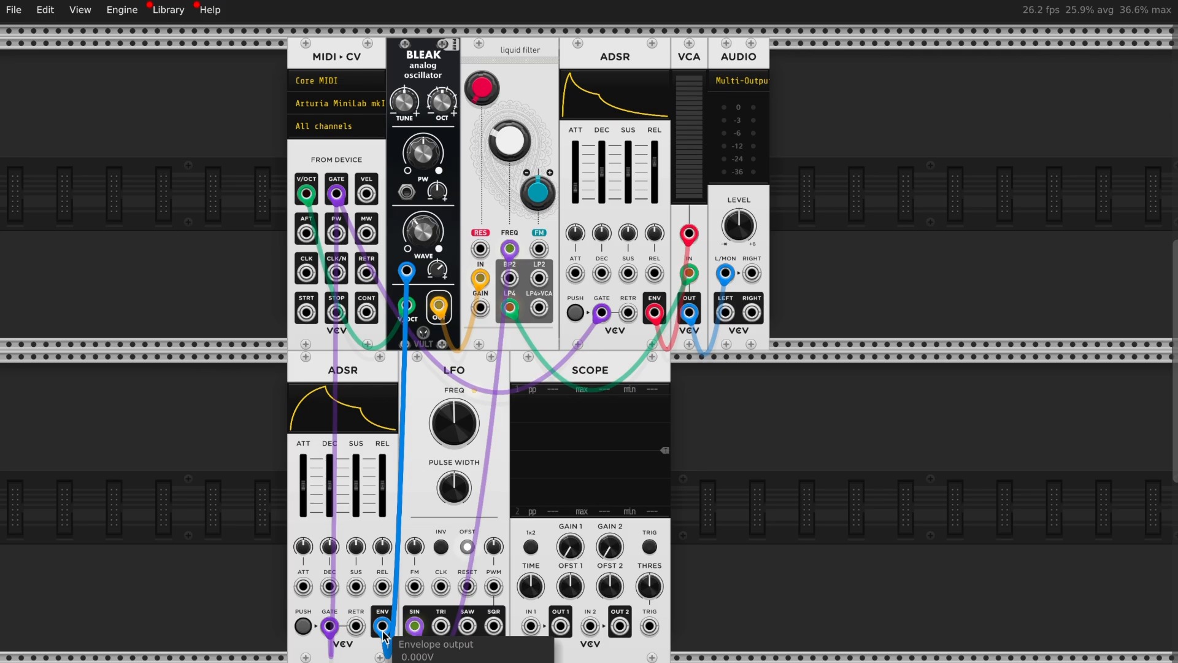
Cable the lower ADSR's ENV output into the LFO's FM input jack
drag(382, 627, 396, 616)
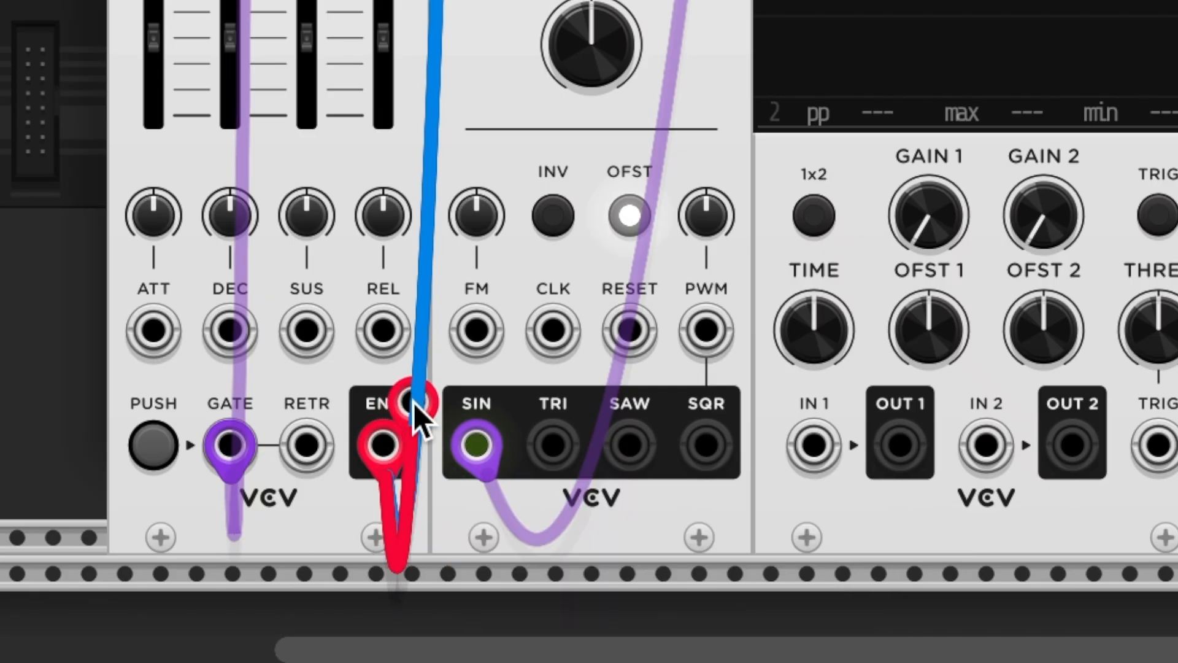
drag(413, 402, 482, 347)
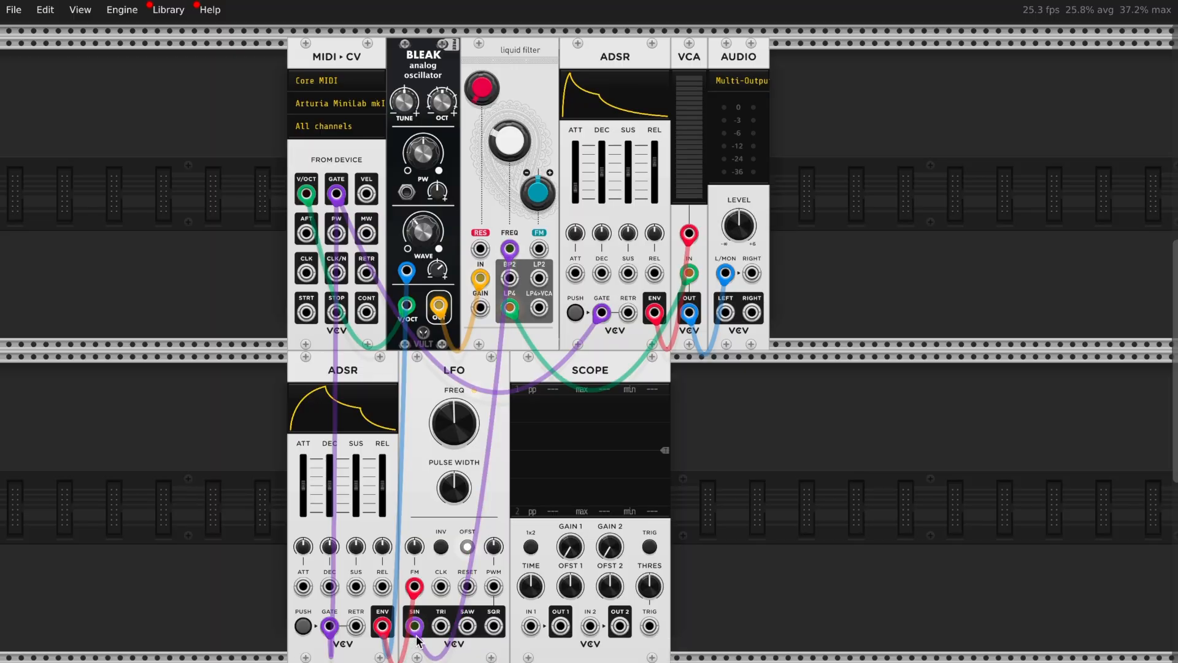
Patch the LFO's SIN output into Scope IN 1 to display the slow wave
drag(416, 636, 538, 641)
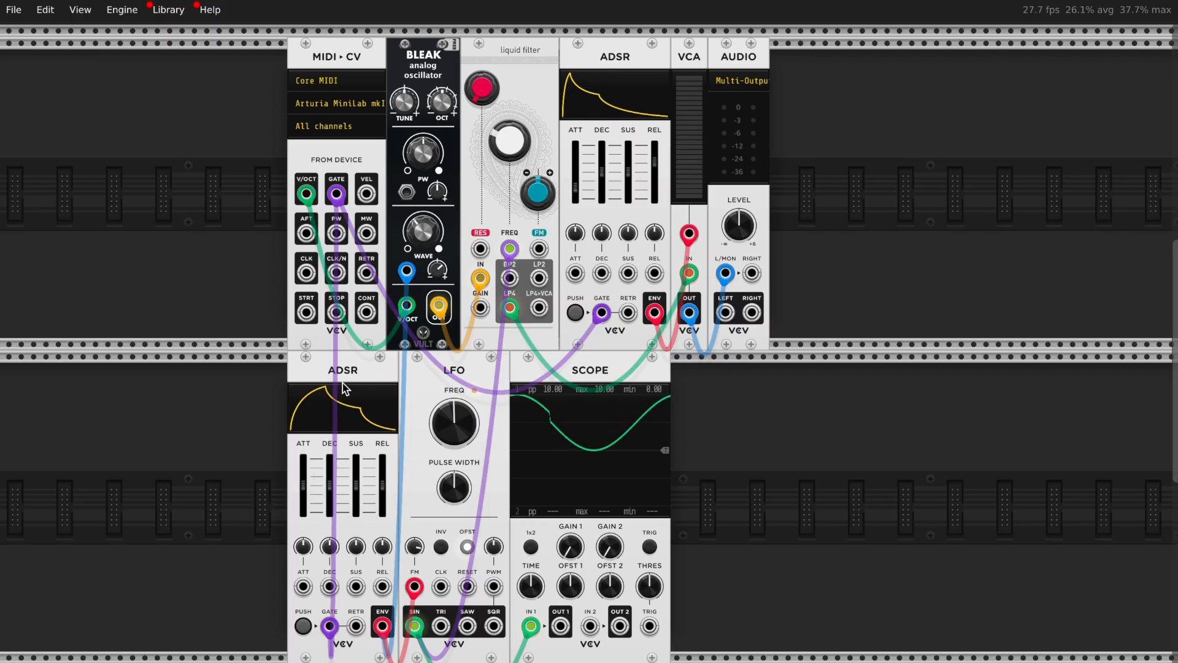
mouse_move(457, 435)
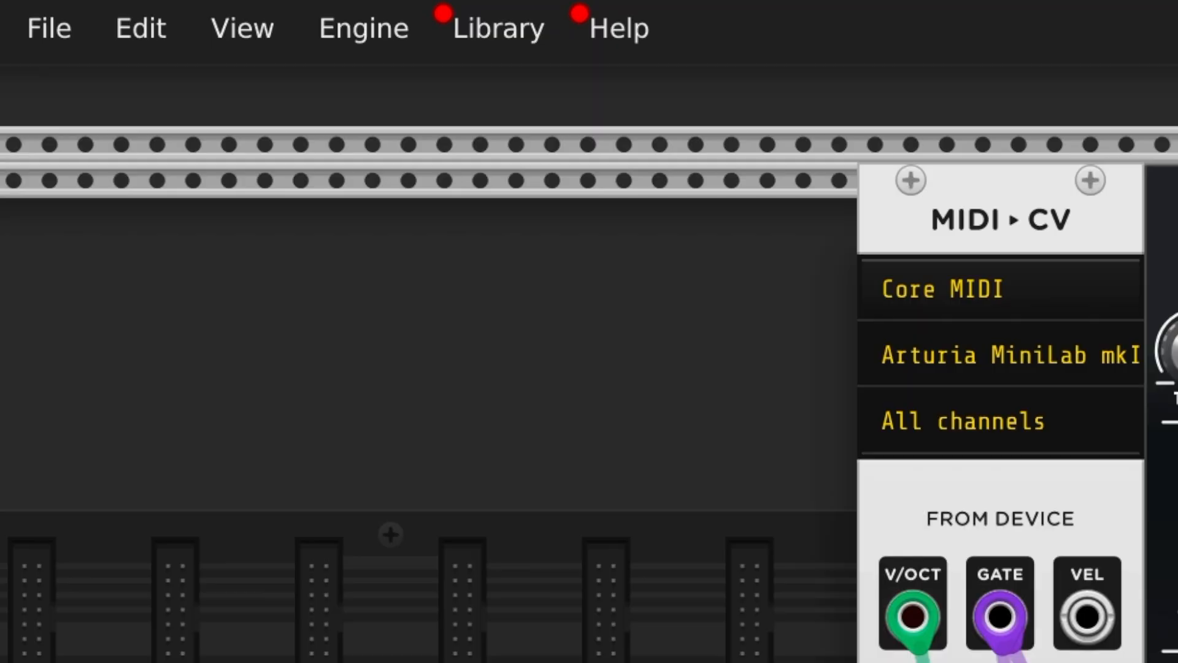
Add a VCA module by searching 'vca' in the module browser
key(Return)
text(vca)
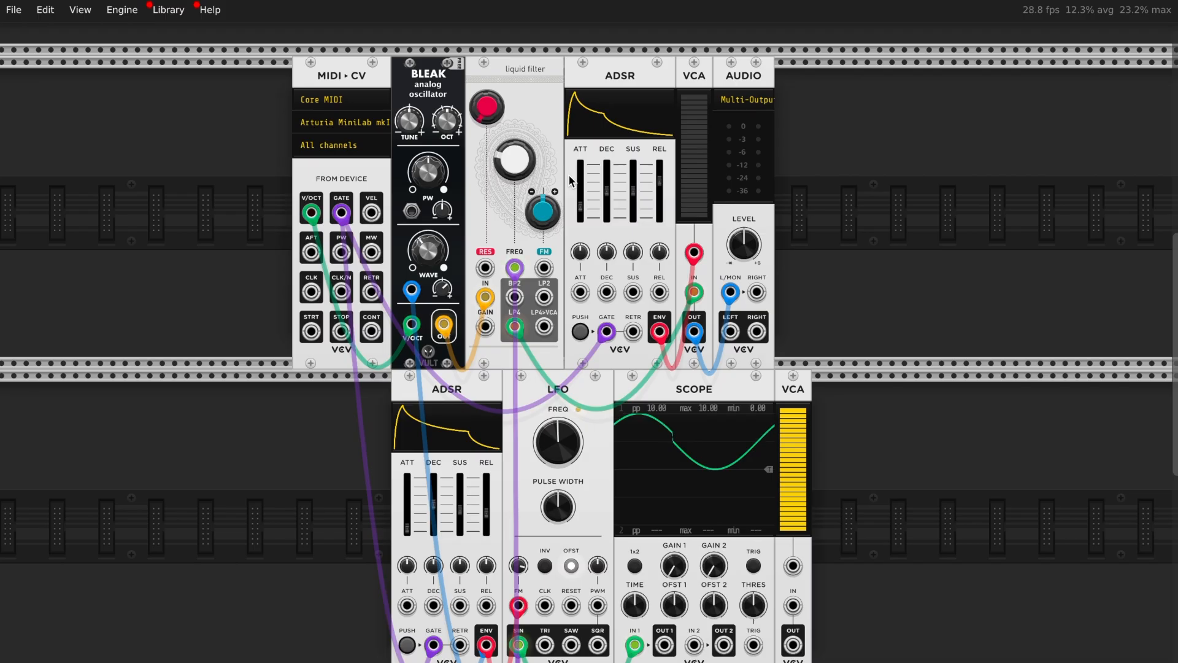
scroll(705, 399, down, 3)
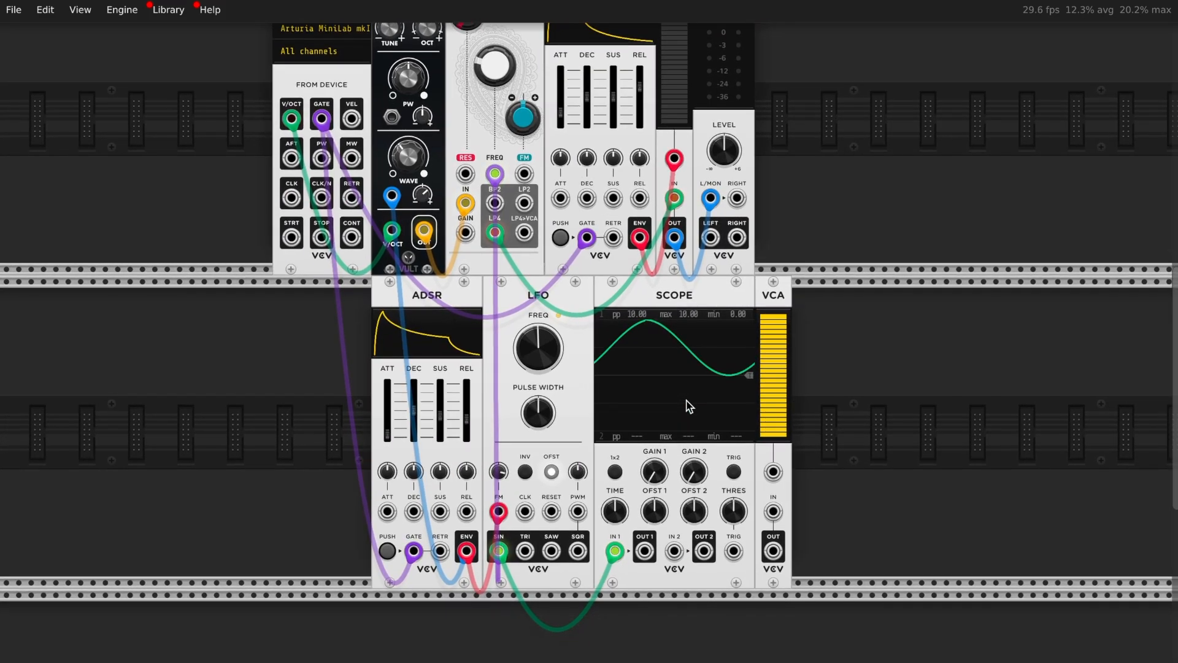
Remove the LFO-to-scope cable, move the scope right of the VCA, and patch LFO SIN into the VCA
mouse_move(615, 550)
mouse_down()
mouse_move(580, 632)
mouse_move(586, 616)
mouse_up()
drag(641, 278, 606, 300)
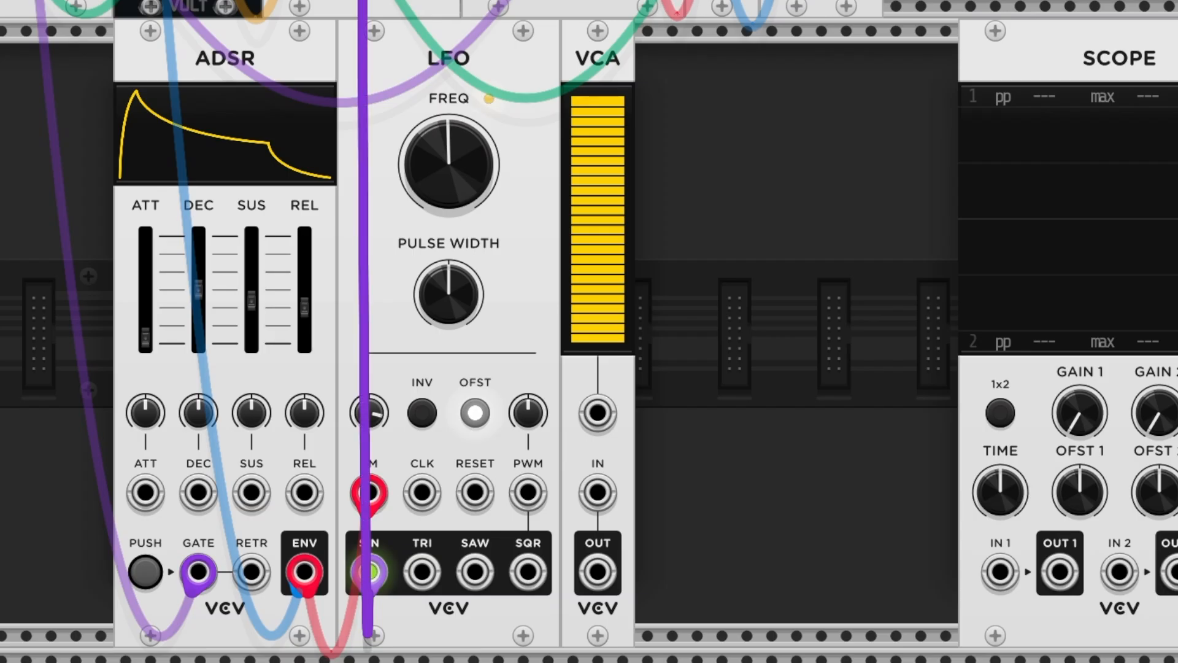
drag(363, 2, 599, 483)
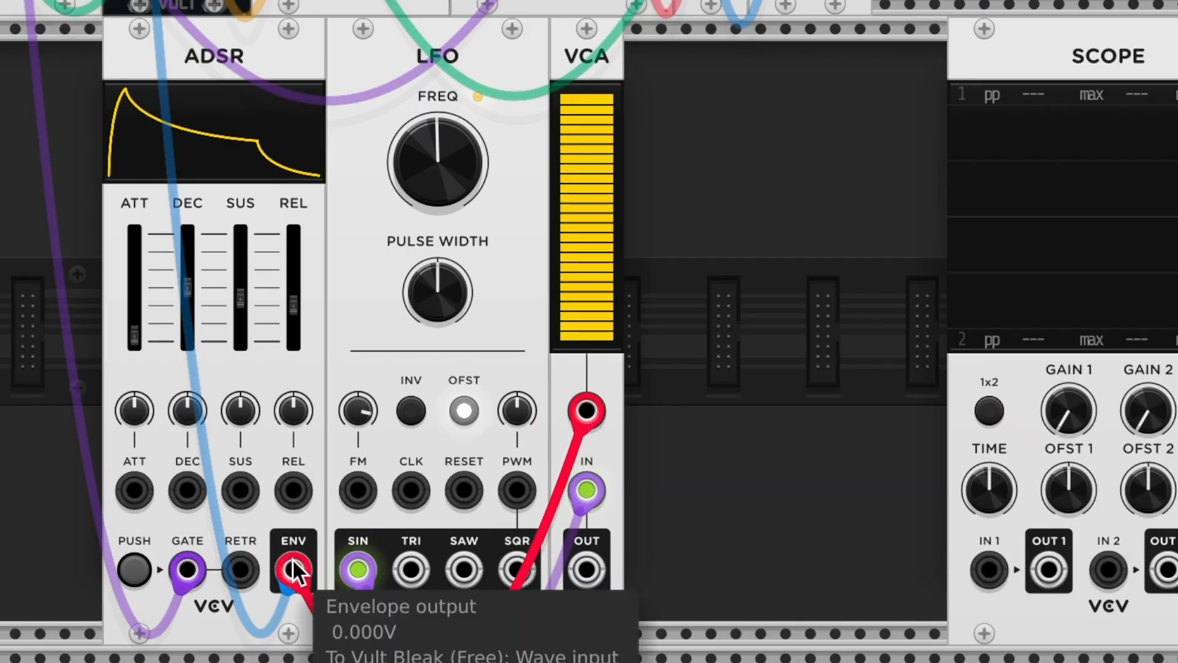
Connect the lower ADSR ENV to the VCA's CV input and the VCA OUT to Scope IN 1
drag(293, 558, 294, 560)
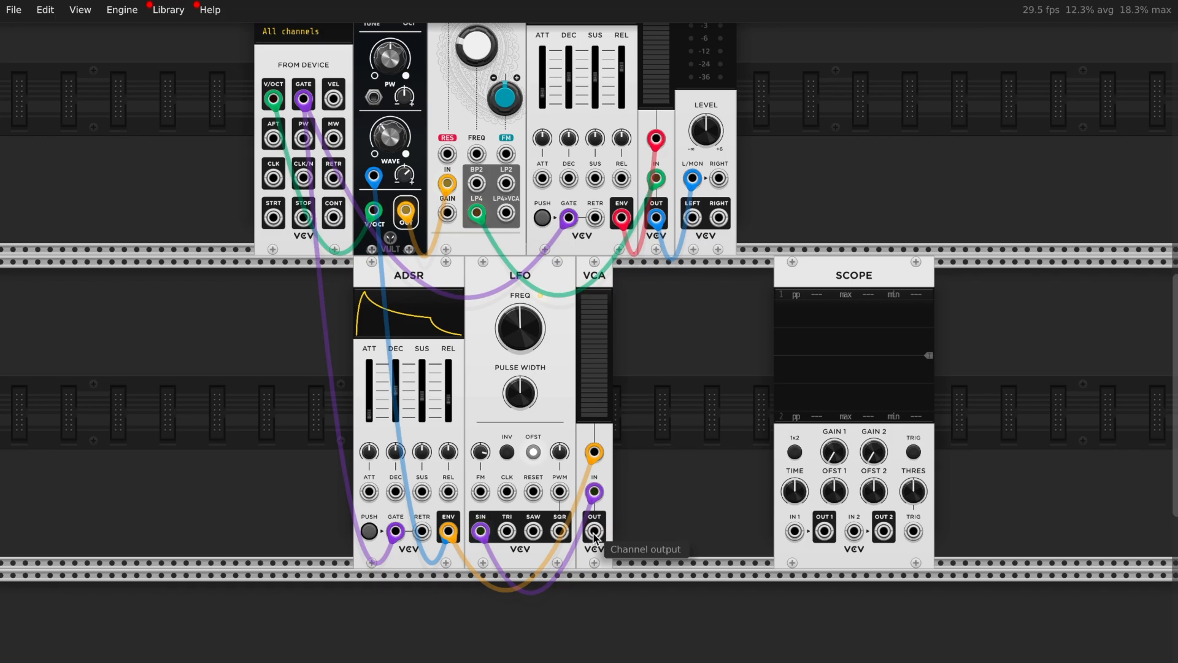
drag(594, 539, 795, 531)
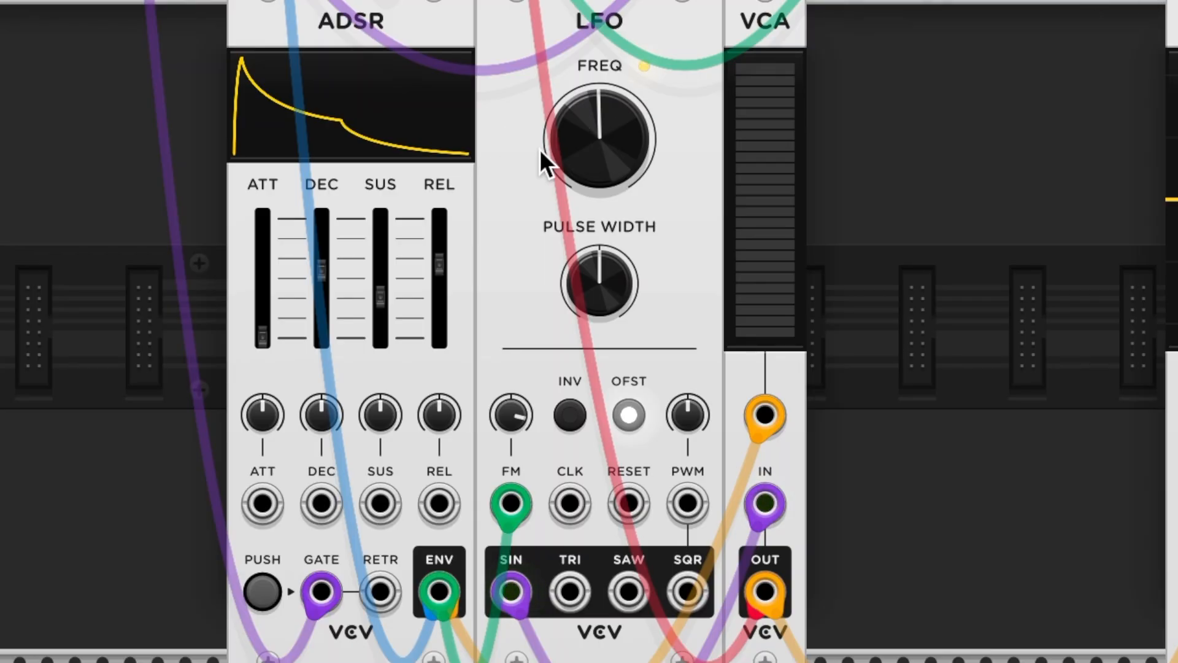
mouse_move(596, 150)
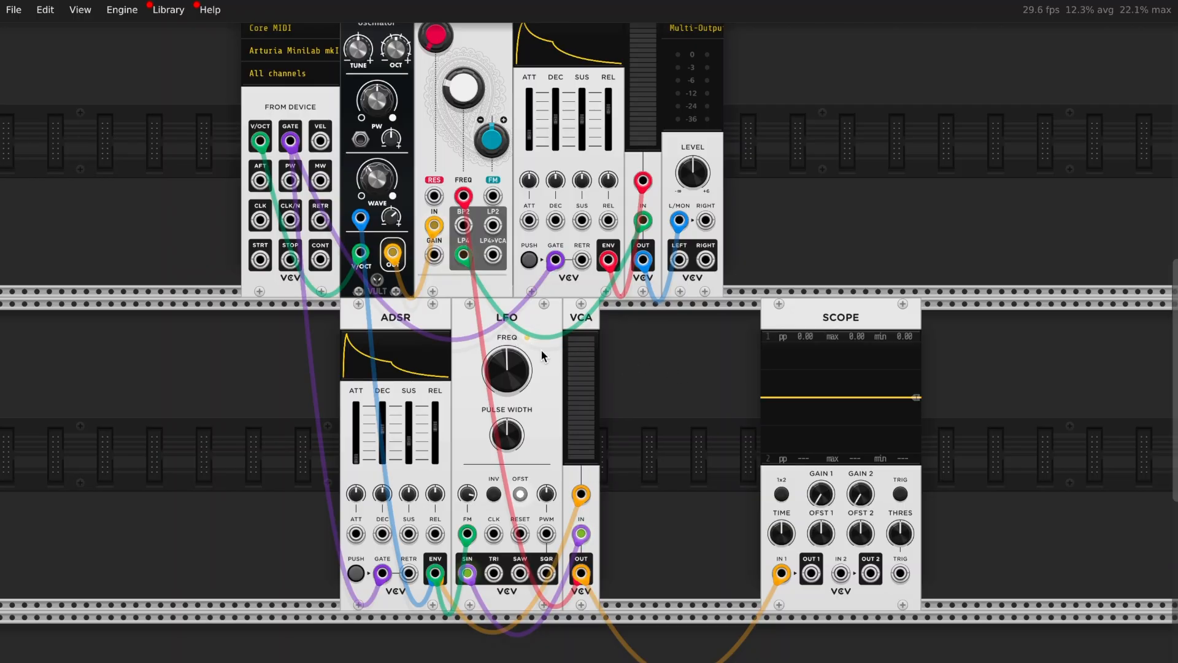
Duplicate the LFO, unplug the VCA from L/MON, and raise the new LFO's frequency to about 171 Hz
key(ctrl+d)
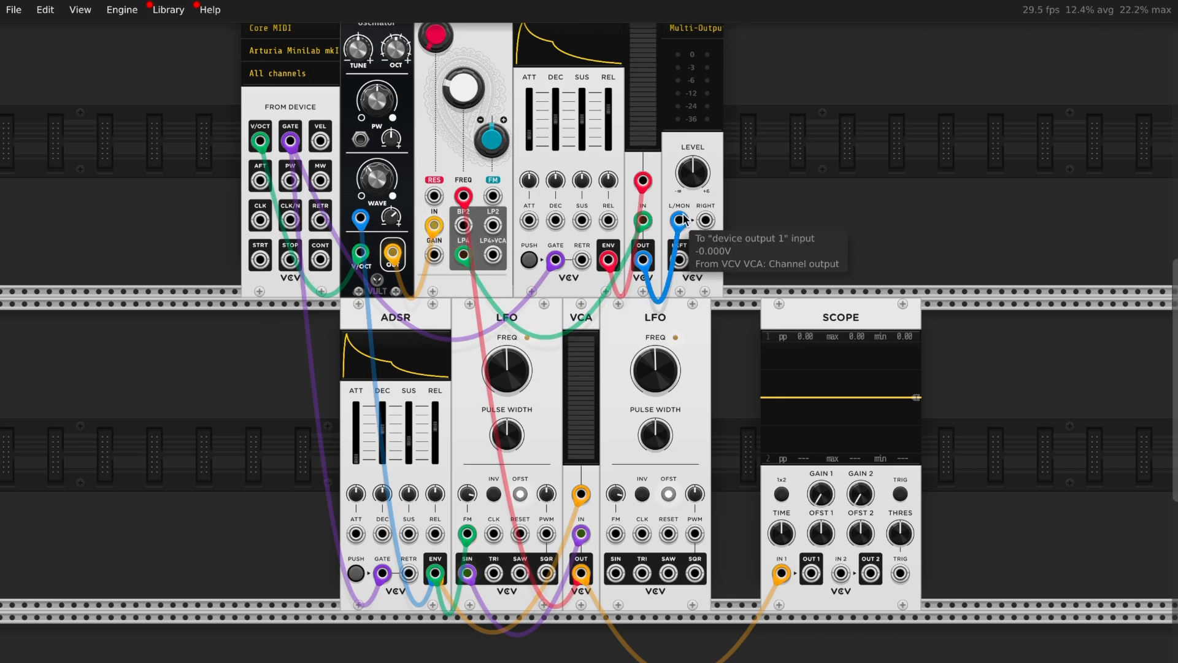
drag(679, 219, 612, 579)
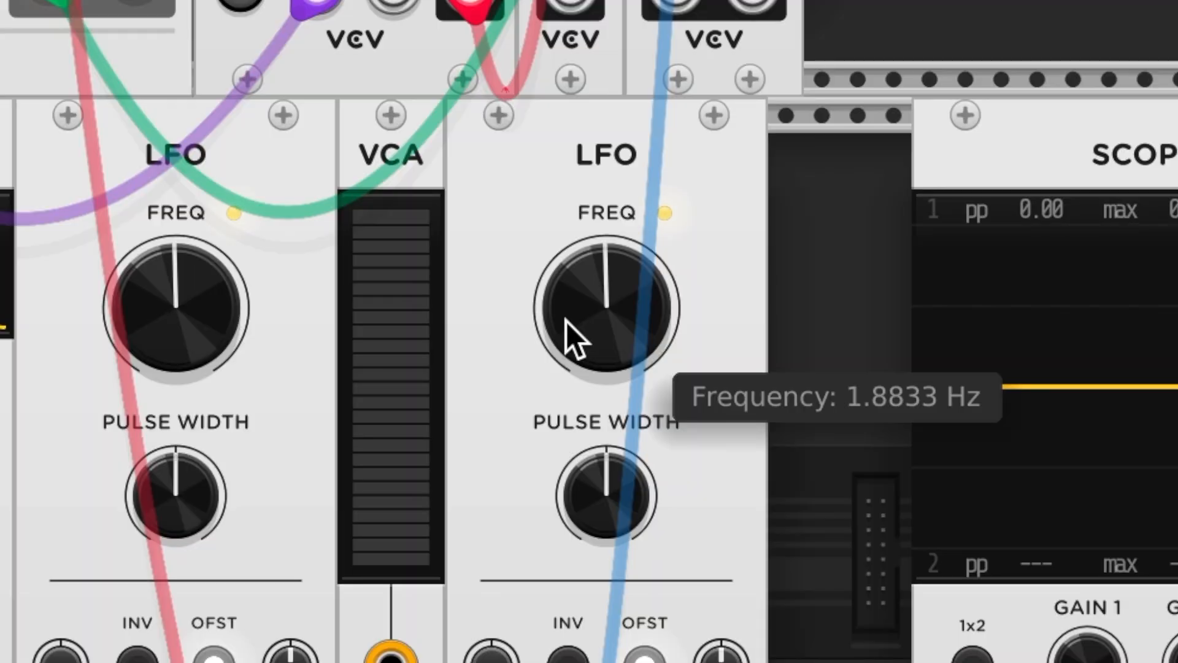
double_click(566, 322)
drag(566, 322, 565, 267)
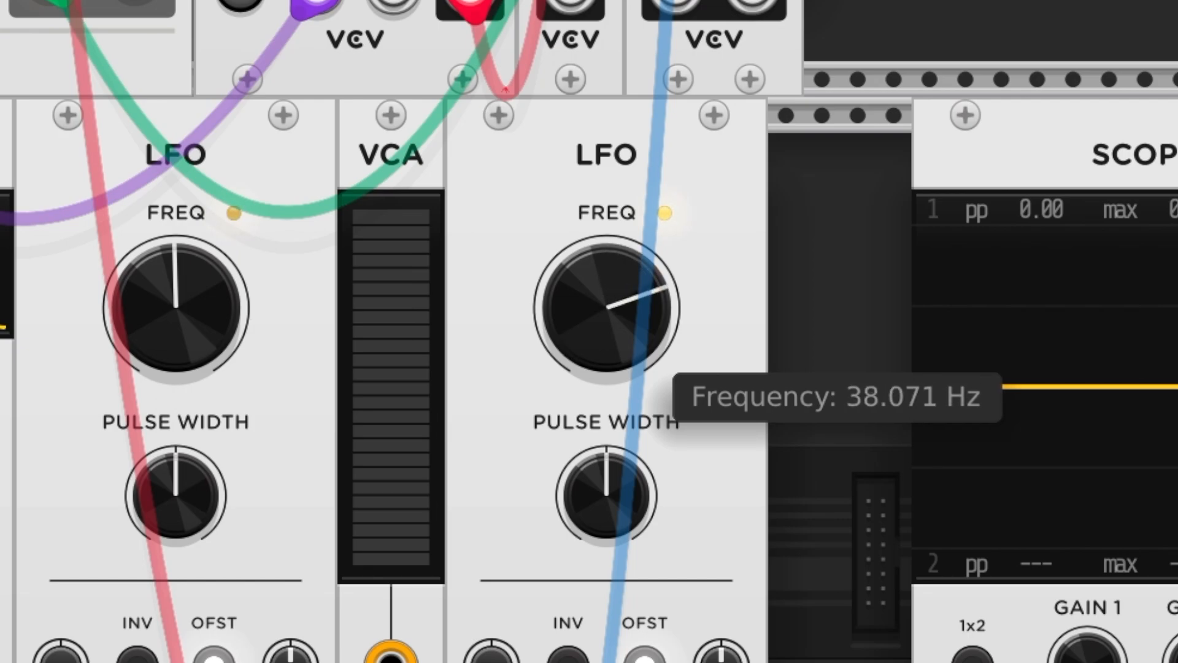
drag(566, 254, 566, 252)
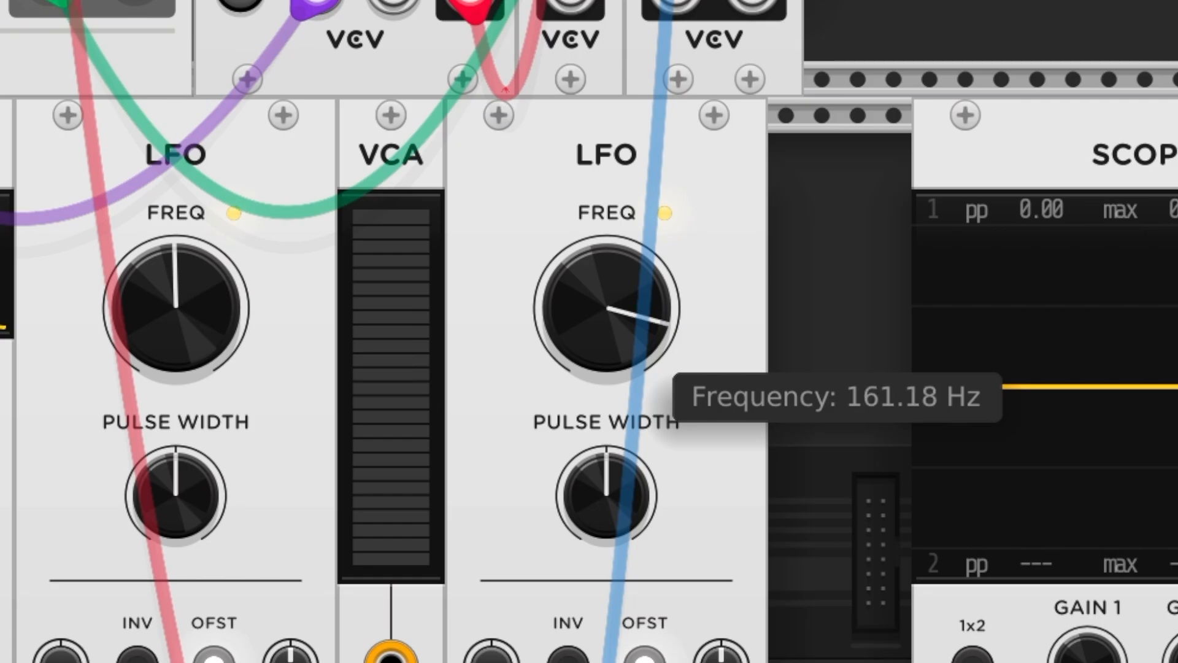
drag(606, 307, 606, 305)
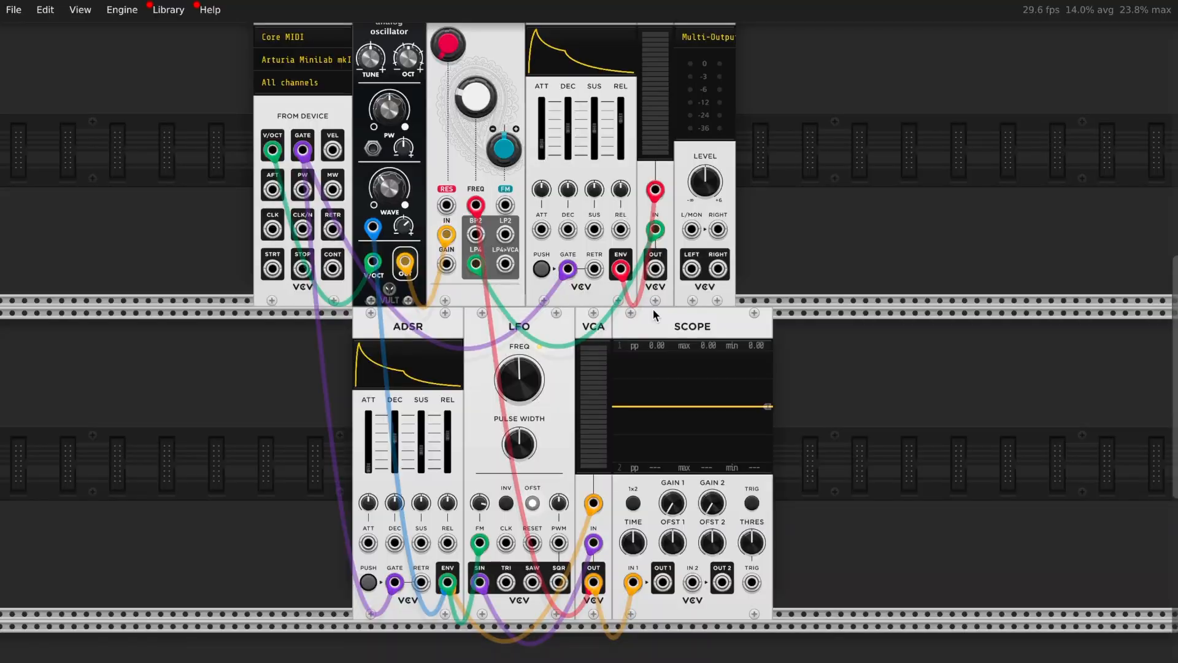
Add a VCO module and remove Bleak's cable from the liquid filter's input
scroll(518, 292, up, 2)
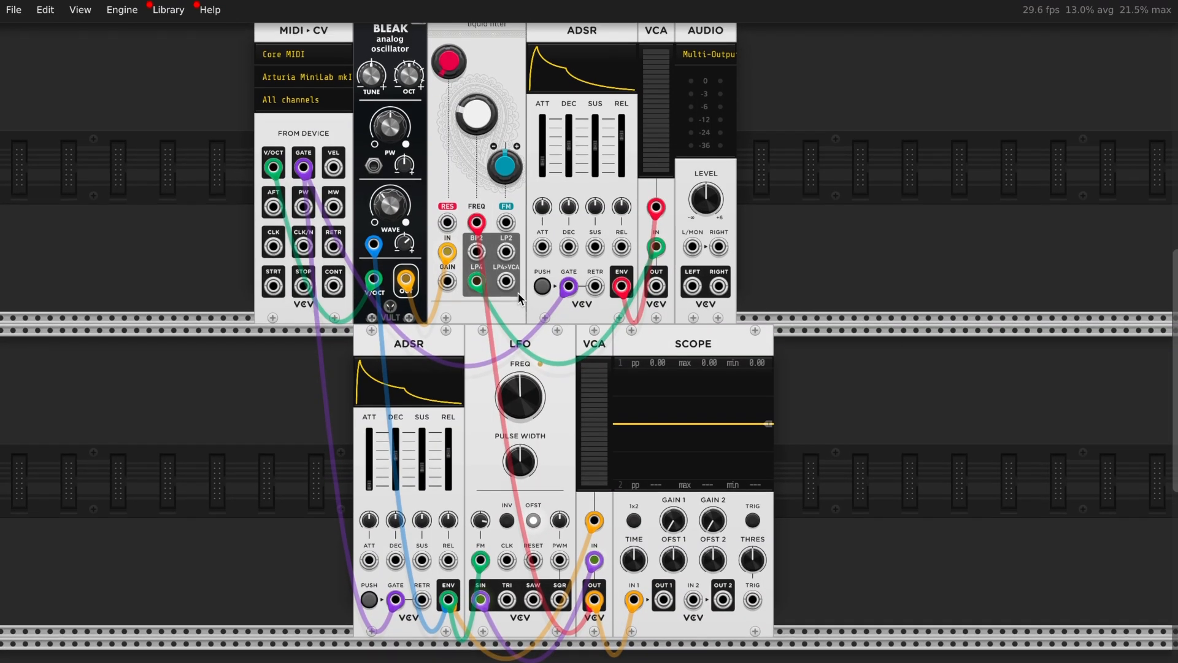
right_click(149, 472)
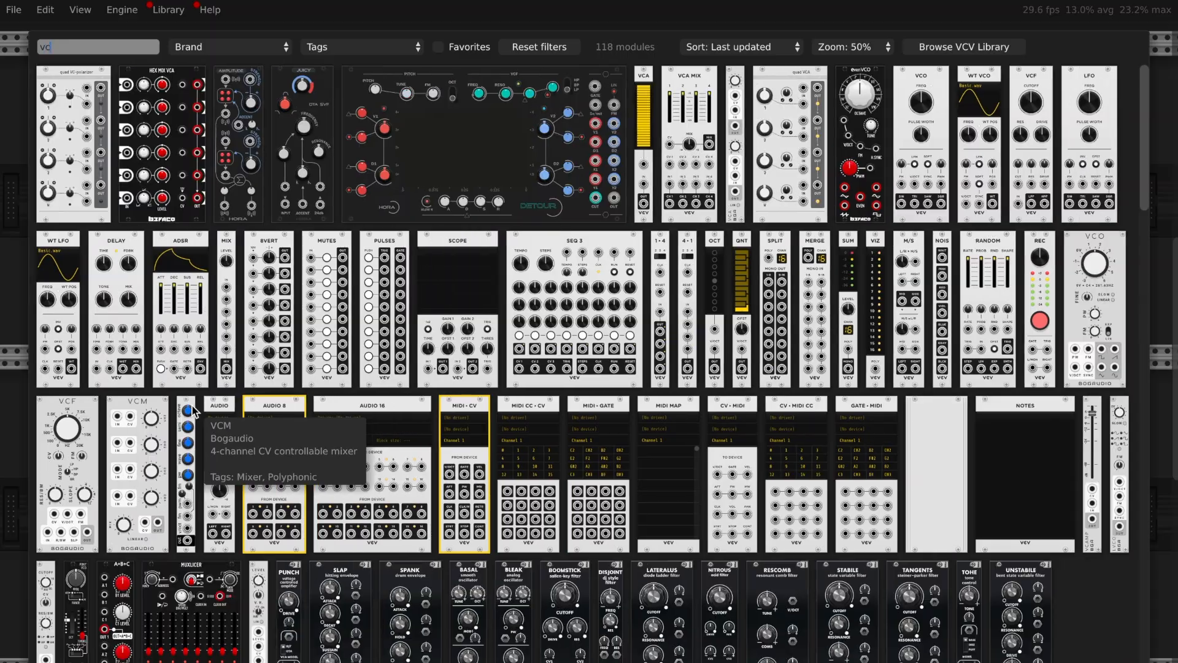
click(193, 406)
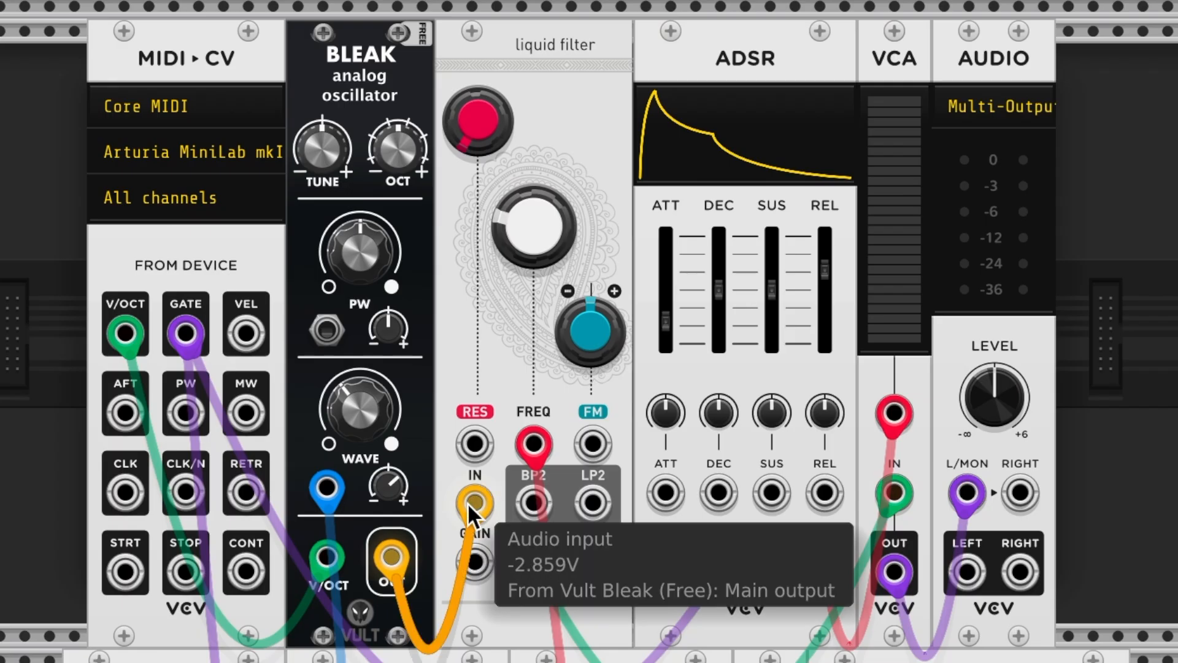
drag(426, 324, 415, 380)
drag(444, 614, 445, 613)
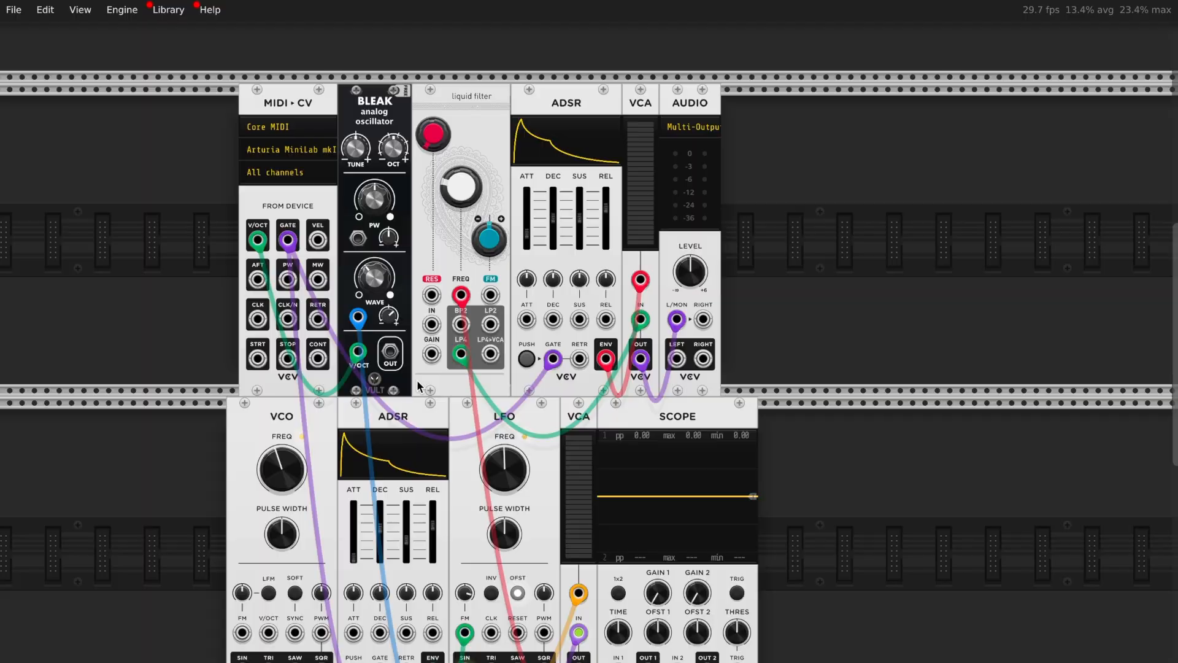
Shift the filter, ADSR, VCA and audio modules right and place the VCO between Bleak and the filter
drag(833, 108, 566, 97)
click(443, 222)
drag(256, 435, 402, 217)
drag(1013, 112, 634, 115)
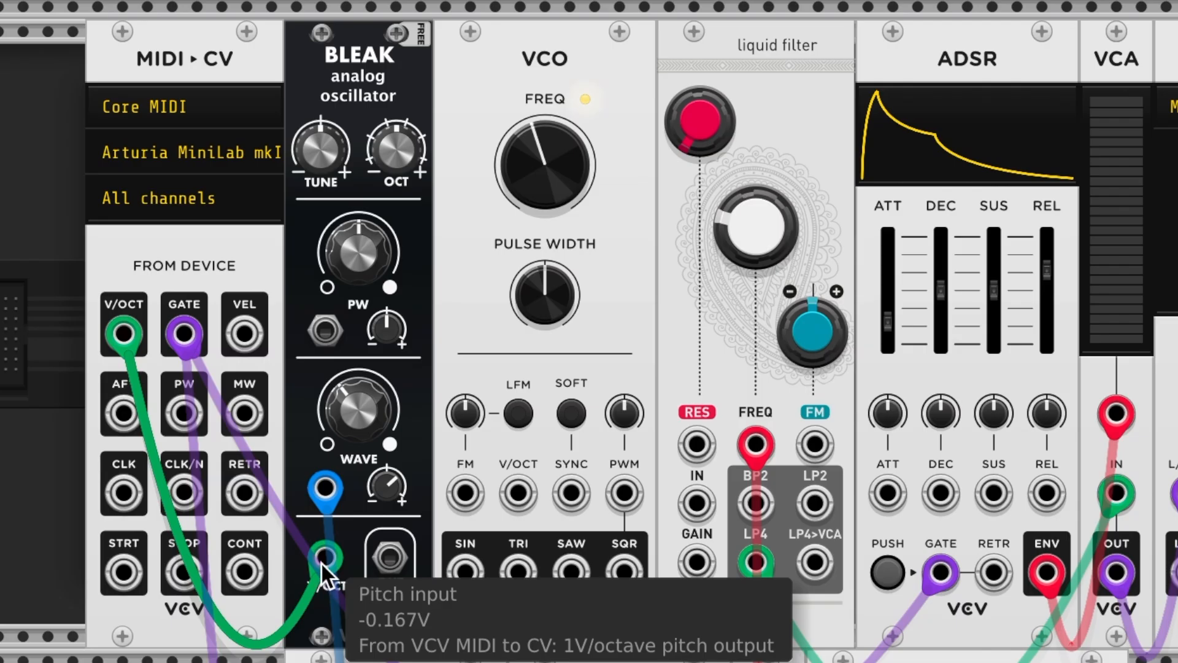
Move the MIDI V/OCT cable to the VCO, feed VCO SIN into the filter, and Bleak OUT into VCO FM
drag(322, 562, 519, 491)
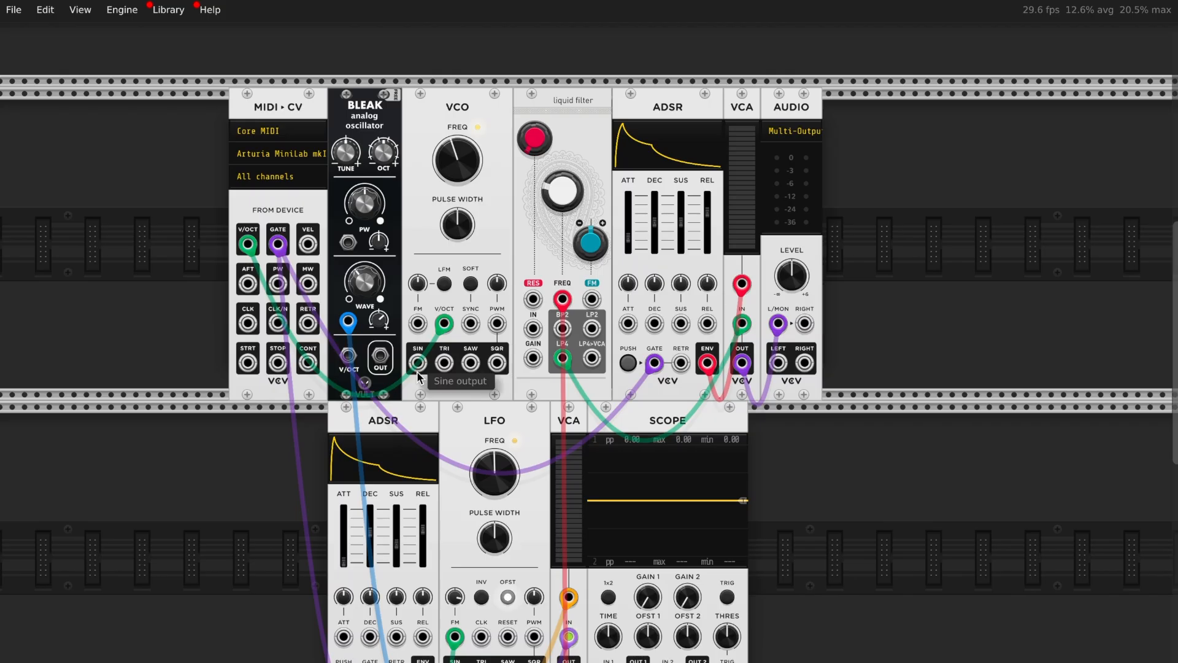
drag(419, 376, 477, 350)
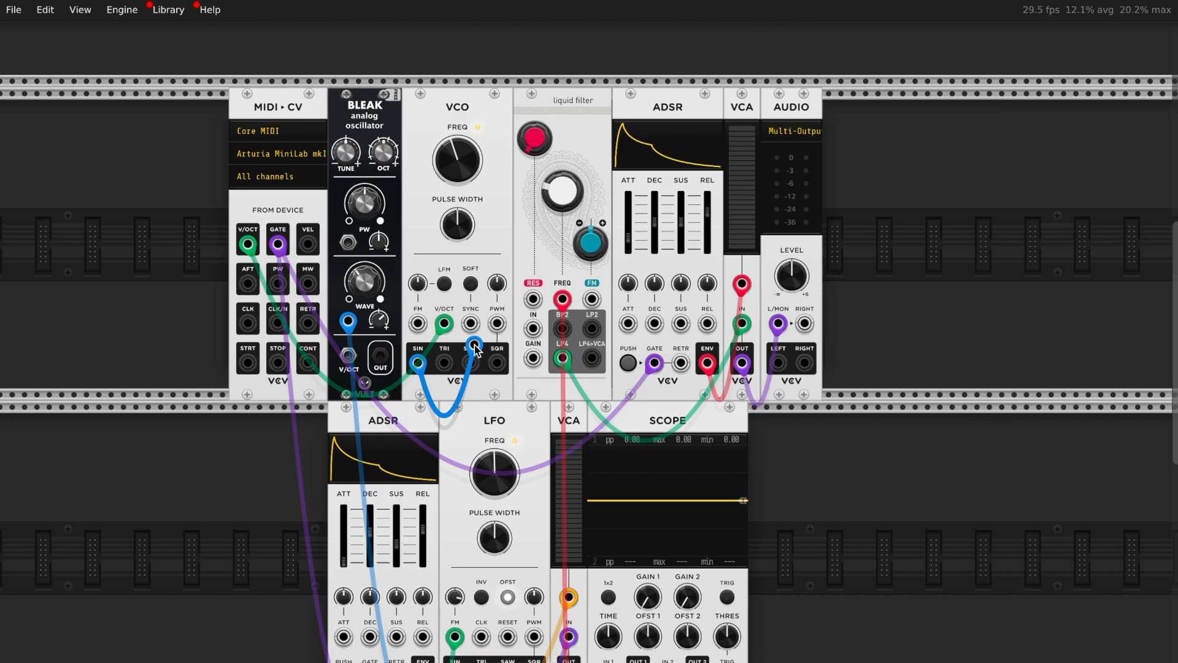
drag(477, 350, 533, 329)
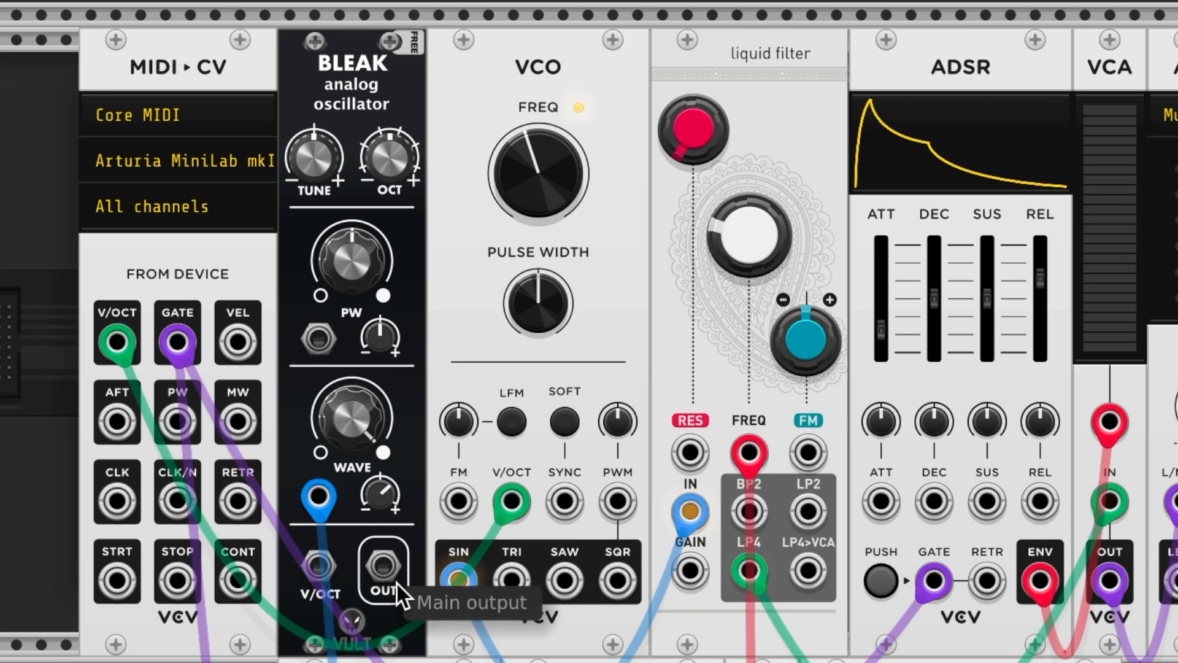
drag(392, 580, 454, 498)
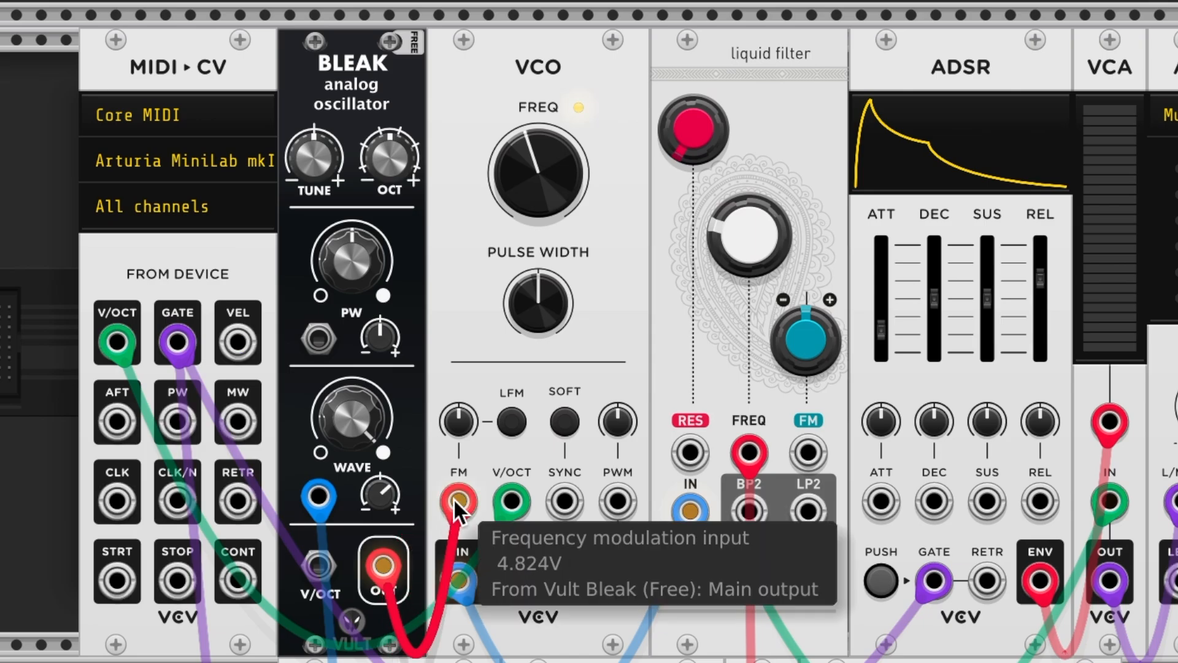